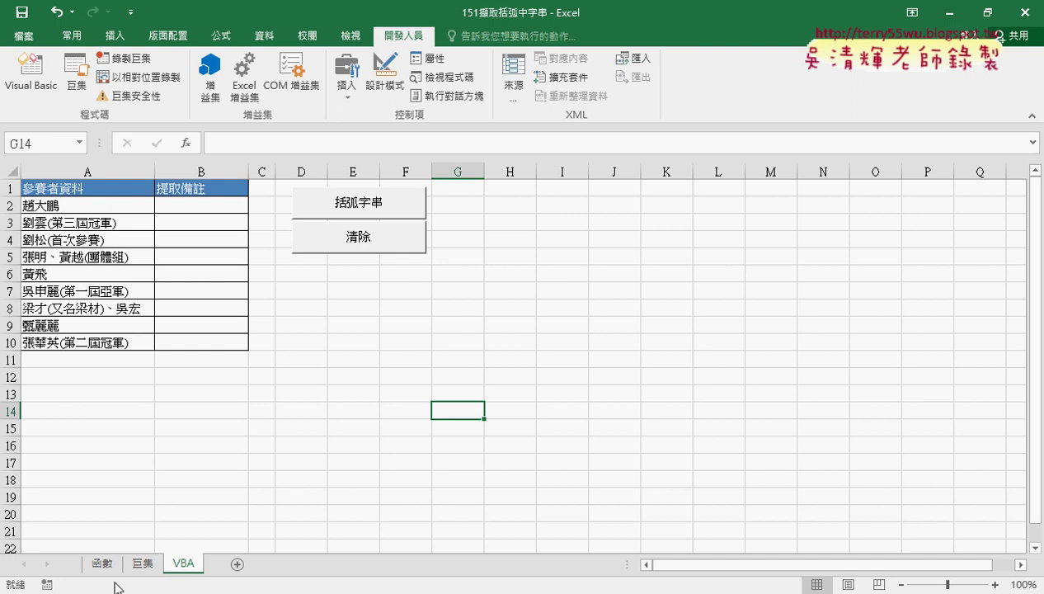
Review the IFERROR formula on the 函數 sheet, then run and clear the 巨集 sheet's extraction macro
{"action": "left_click", "coordinate": [102, 564]}
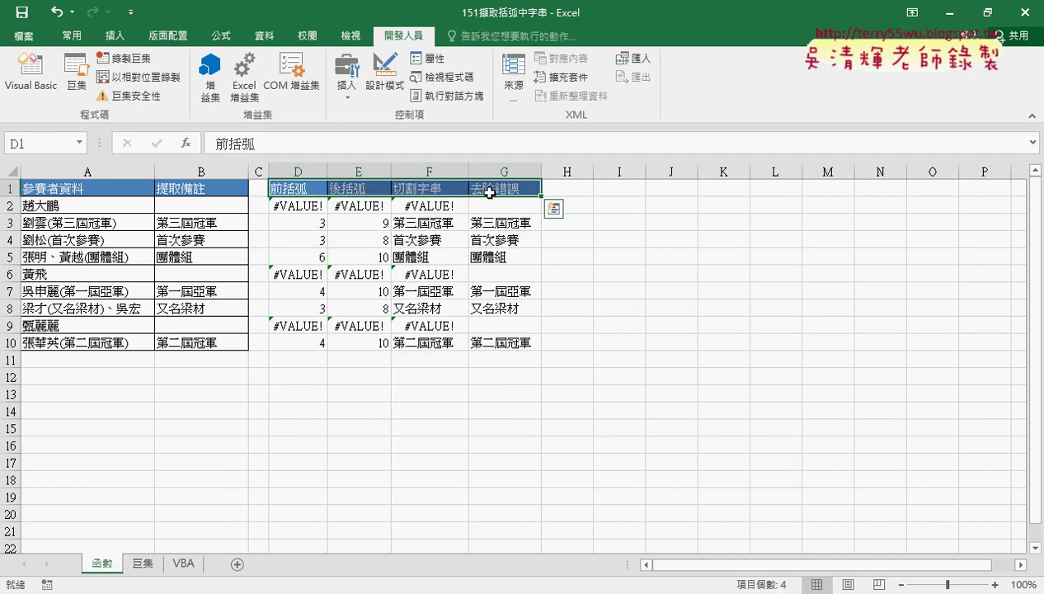
{"action": "left_click", "coordinate": [483, 257]}
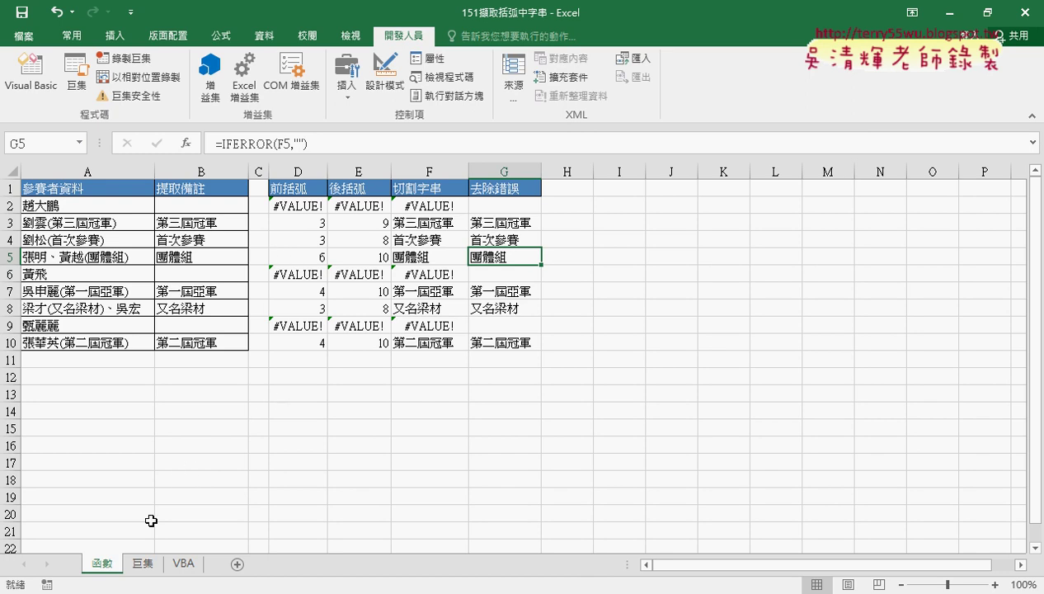
{"action": "left_click", "coordinate": [142, 563]}
{"action": "left_click", "coordinate": [379, 208]}
{"action": "left_click", "coordinate": [380, 241]}
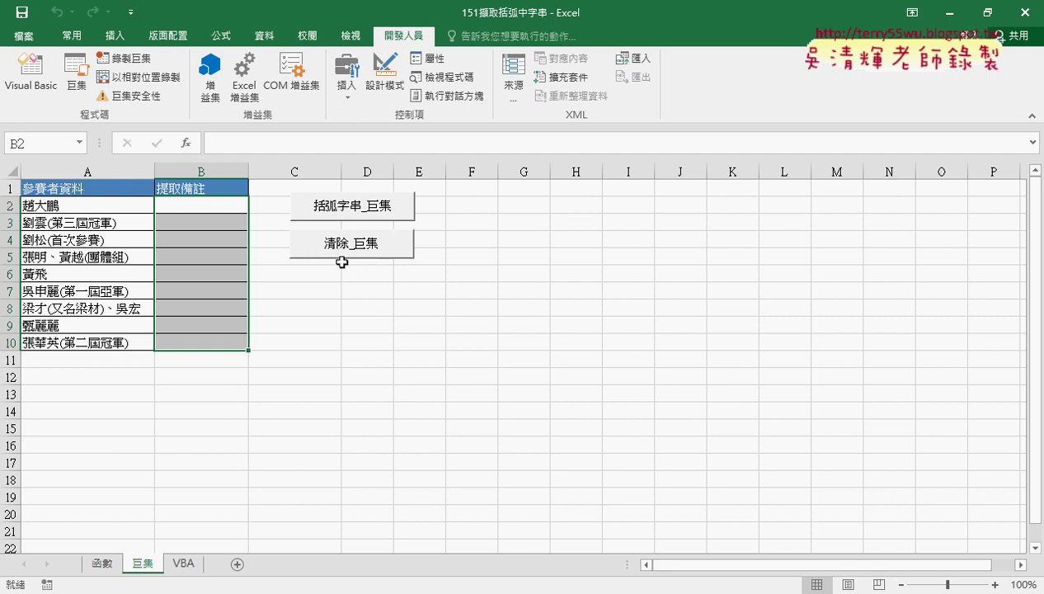
On the VBA sheet, run the macro that fills column B with notes, then clear it
{"action": "left_click", "coordinate": [195, 571]}
{"action": "left_click", "coordinate": [396, 325]}
{"action": "left_click", "coordinate": [398, 208]}
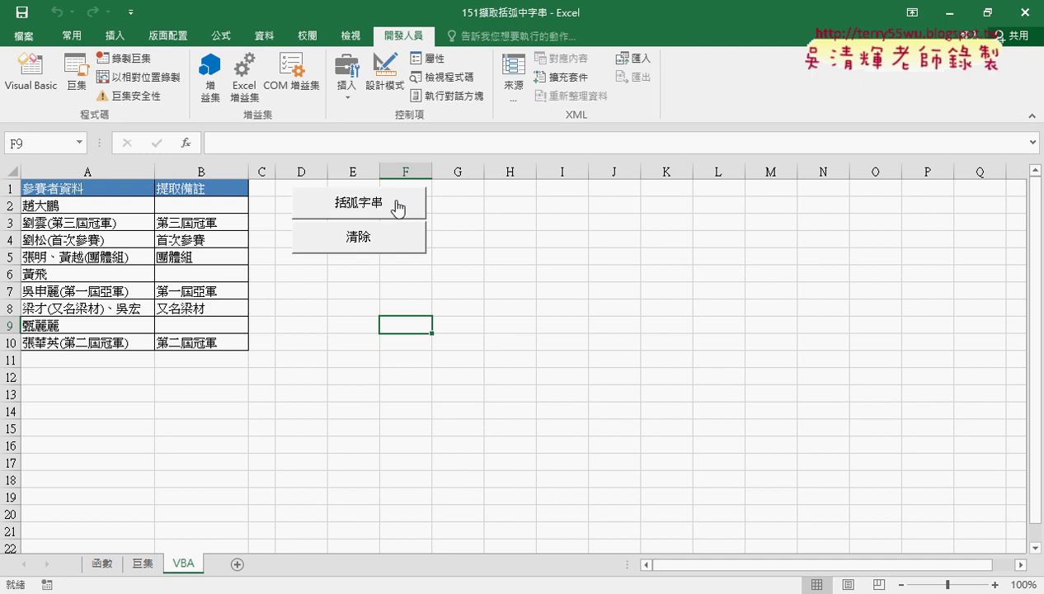
{"action": "left_click", "coordinate": [385, 244]}
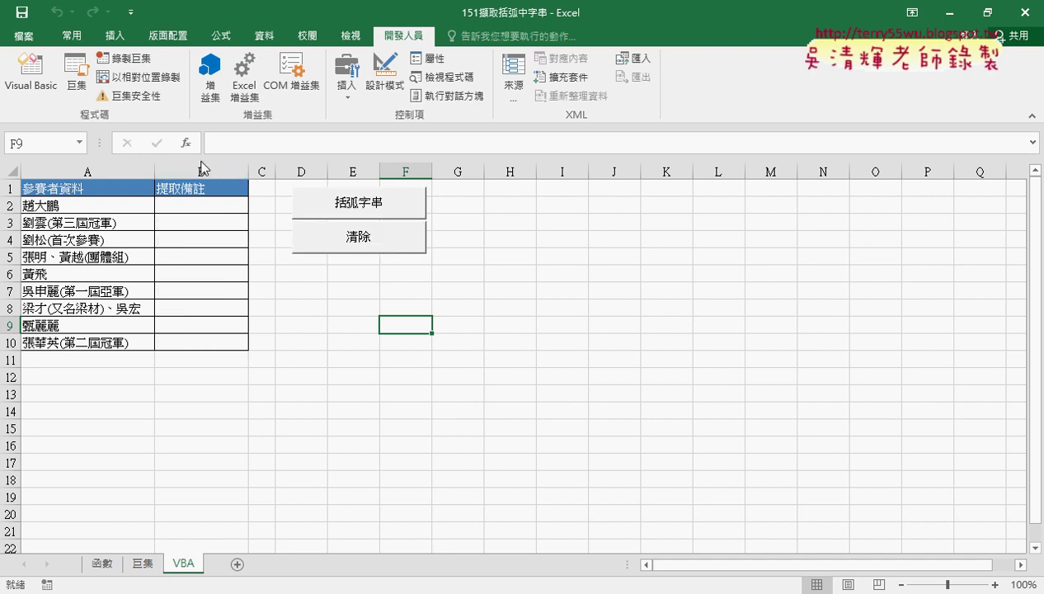
Enter =括弧字串函數(A2) in B2 and fill it down to B10
{"action": "left_click", "coordinate": [186, 206]}
{"action": "left_click", "coordinate": [187, 143]}
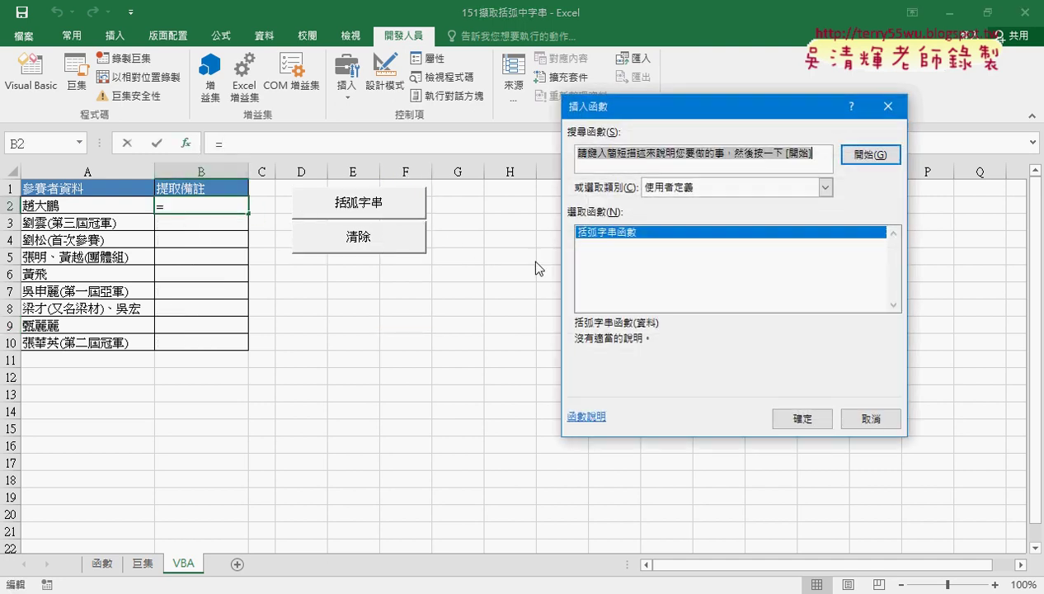
{"action": "left_click", "coordinate": [797, 417]}
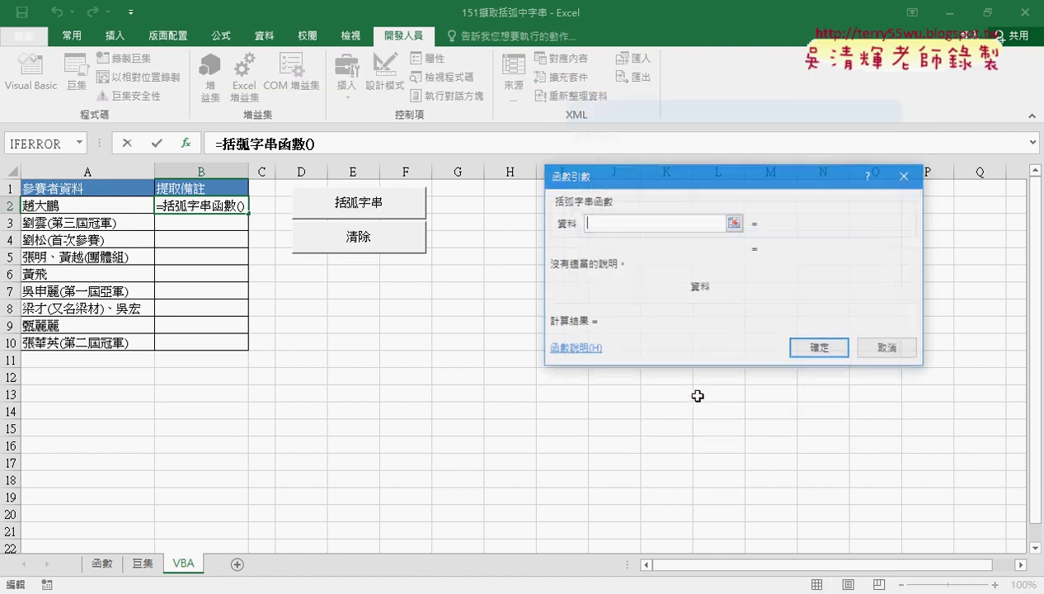
{"action": "left_click", "coordinate": [85, 209]}
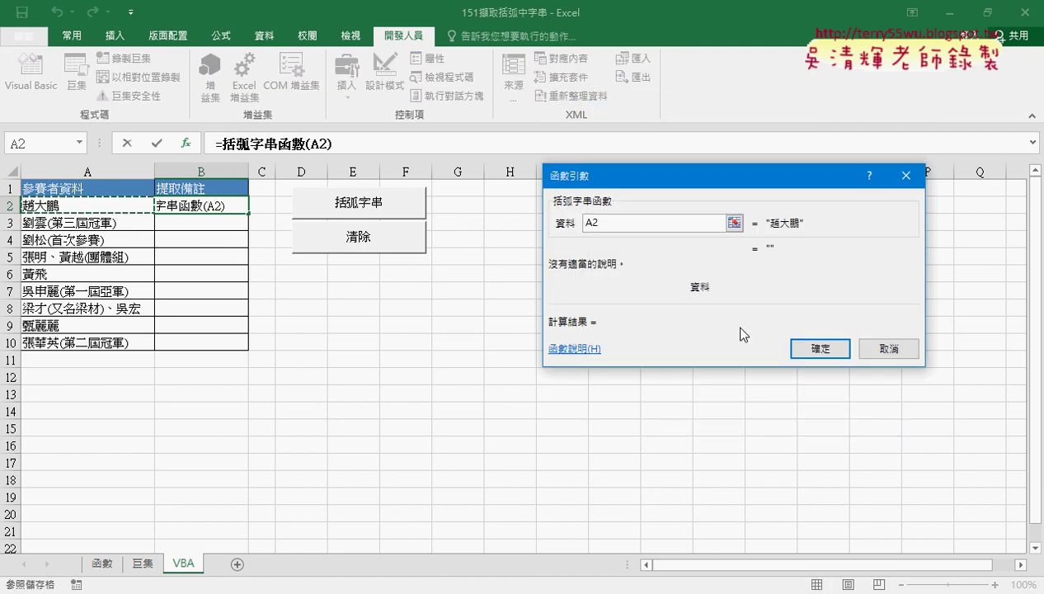
{"action": "left_click", "coordinate": [821, 348]}
{"action": "left_click_drag", "start_coordinate": [248, 215], "coordinate": [248, 348]}
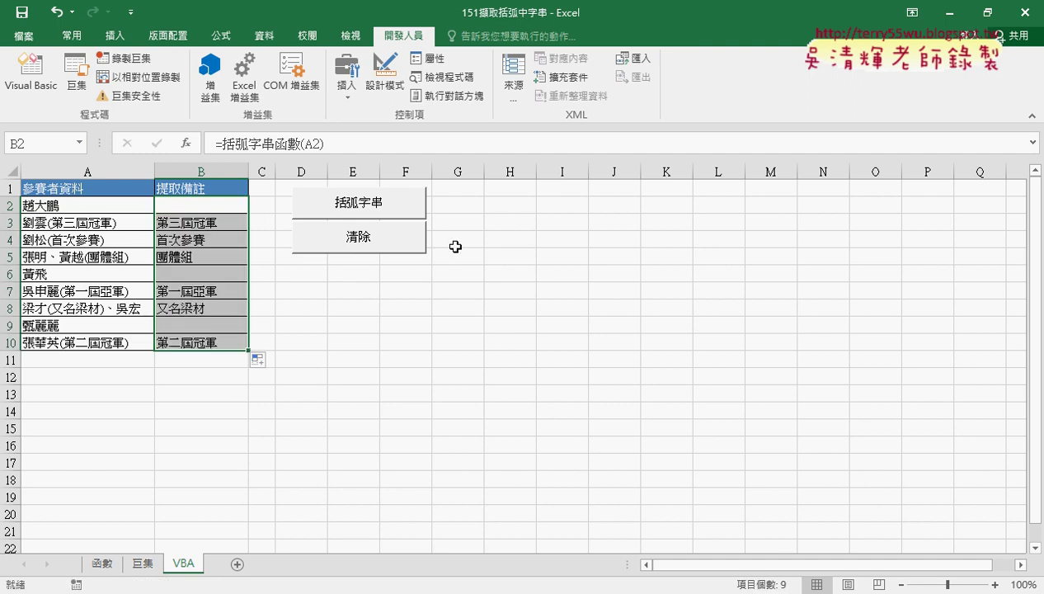
{"action": "left_click", "coordinate": [30, 72]}
{"action": "left_click_drag", "start_coordinate": [371, 33], "coordinate": [549, 31]}
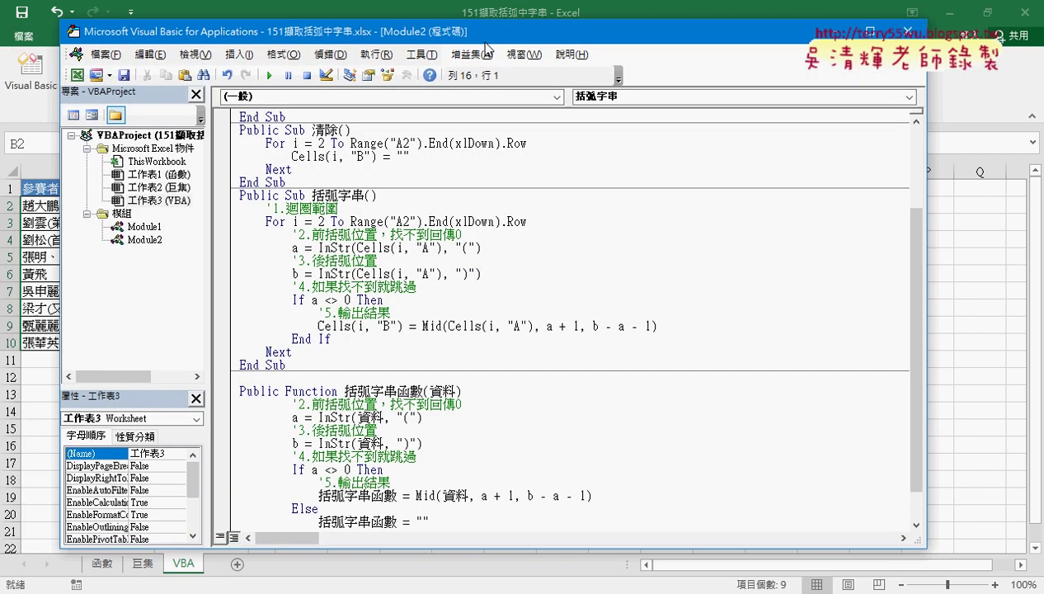
{"action": "left_click_drag", "start_coordinate": [429, 207], "coordinate": [354, 206]}
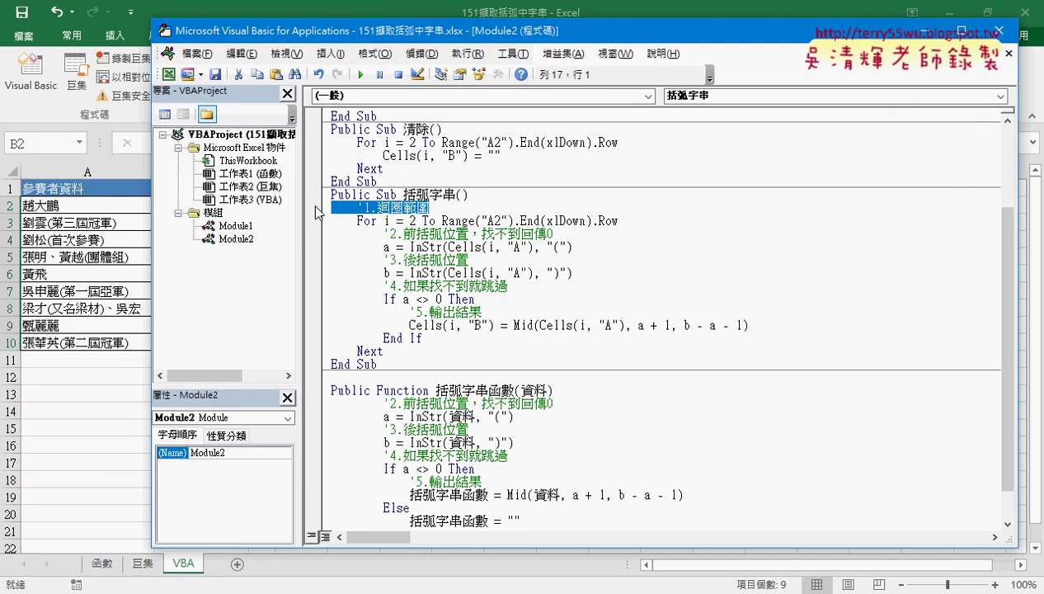
{"action": "left_click_drag", "start_coordinate": [561, 234], "coordinate": [343, 231]}
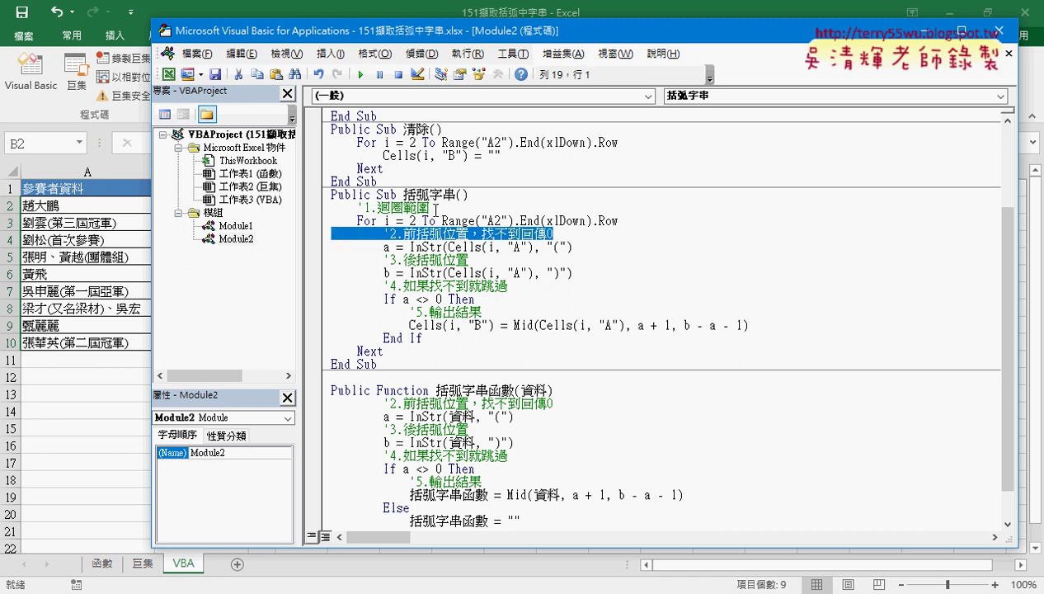
{"action": "left_click_drag", "start_coordinate": [429, 208], "coordinate": [301, 209]}
{"action": "left_click", "coordinate": [357, 208]}
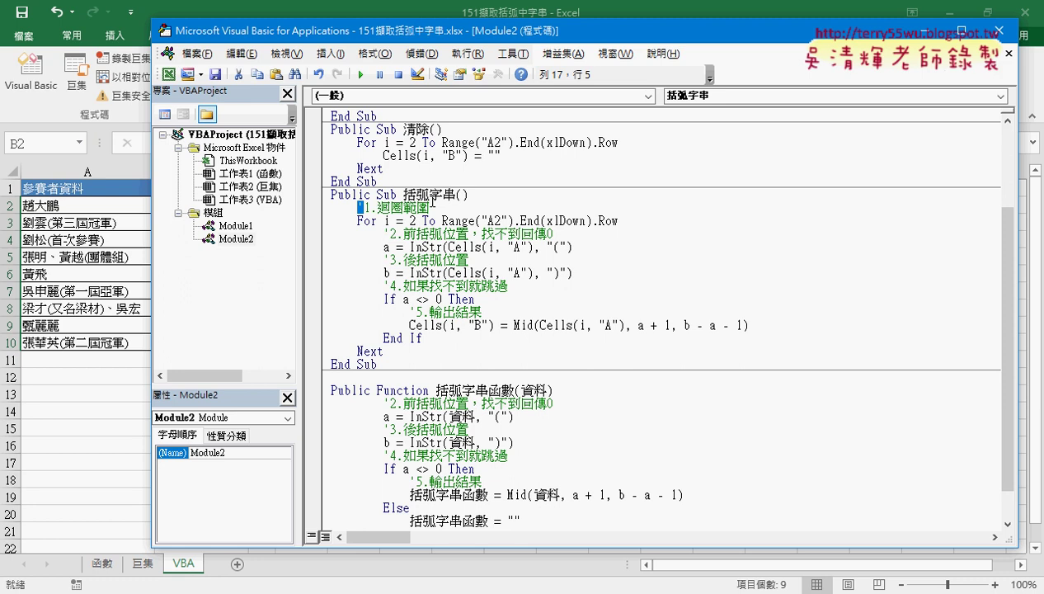
{"action": "scroll", "coordinate": [508, 393], "scroll_direction": "down", "scroll_amount": 1}
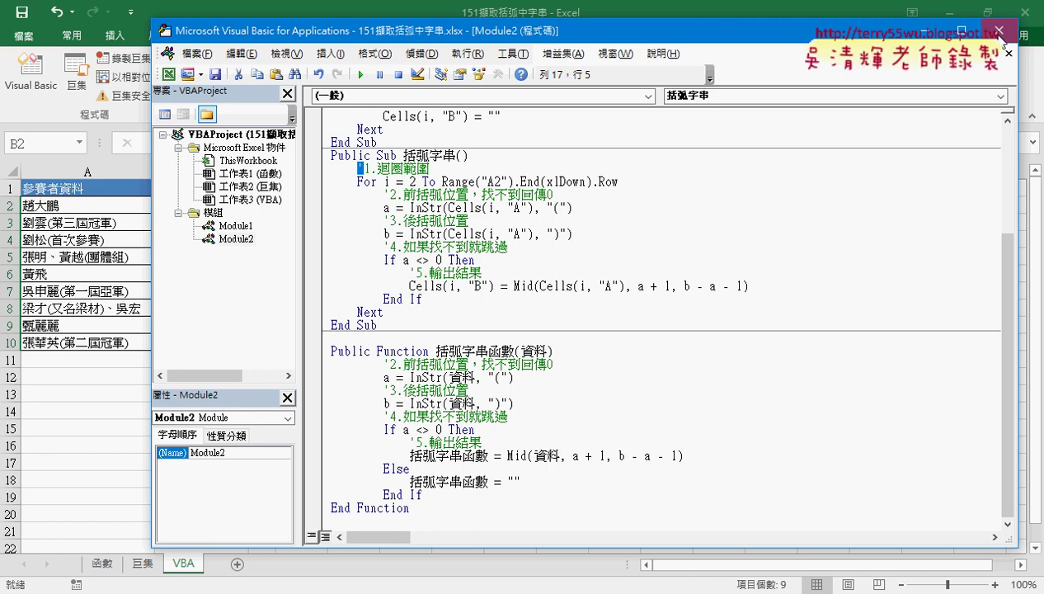
{"action": "left_click", "coordinate": [998, 30]}
{"action": "left_click", "coordinate": [605, 272]}
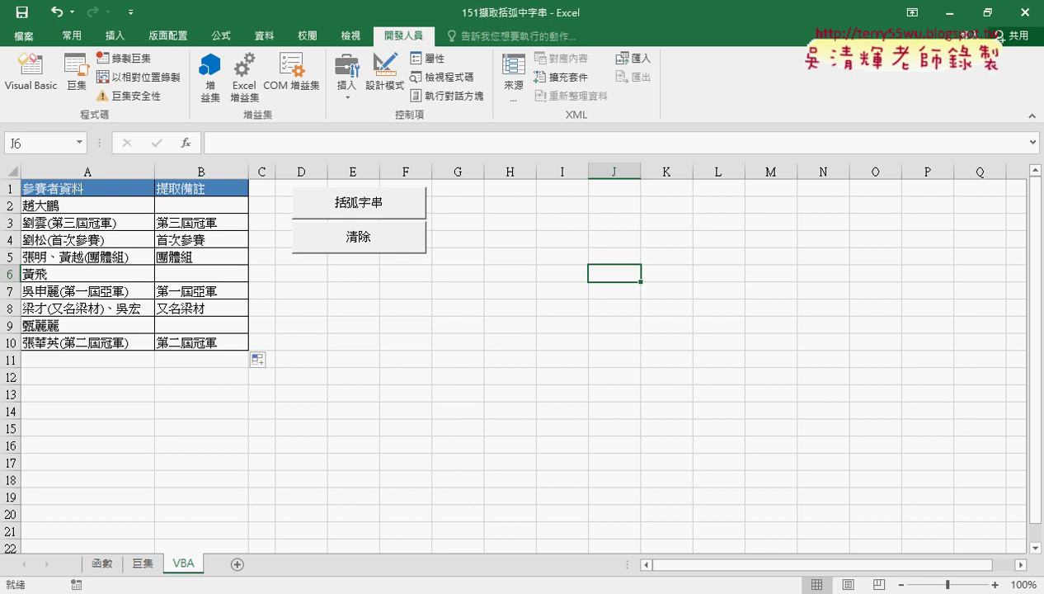
Turn on file name extensions in the 01文字與資料函數 folder window
{"action": "mouse_move", "coordinate": [220, 593]}
{"action": "left_click", "coordinate": [221, 536]}
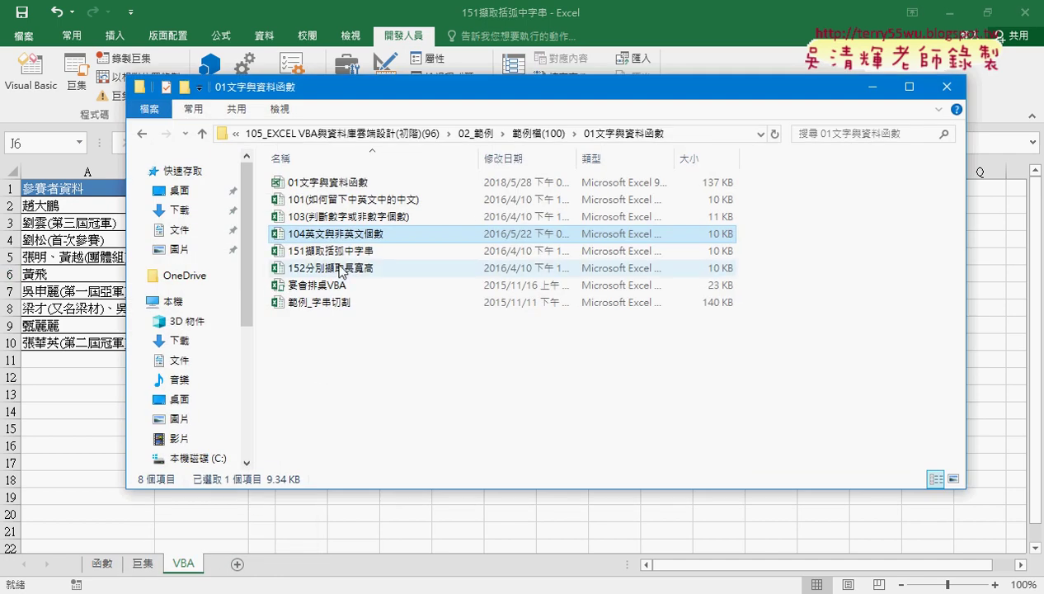
{"action": "left_click", "coordinate": [311, 182]}
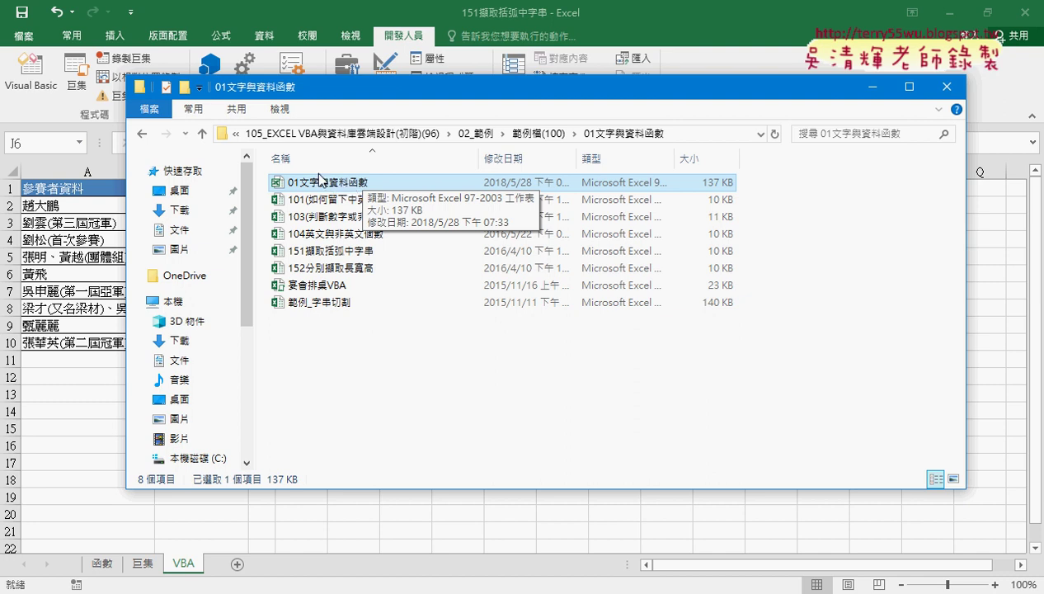
{"action": "left_click", "coordinate": [281, 110]}
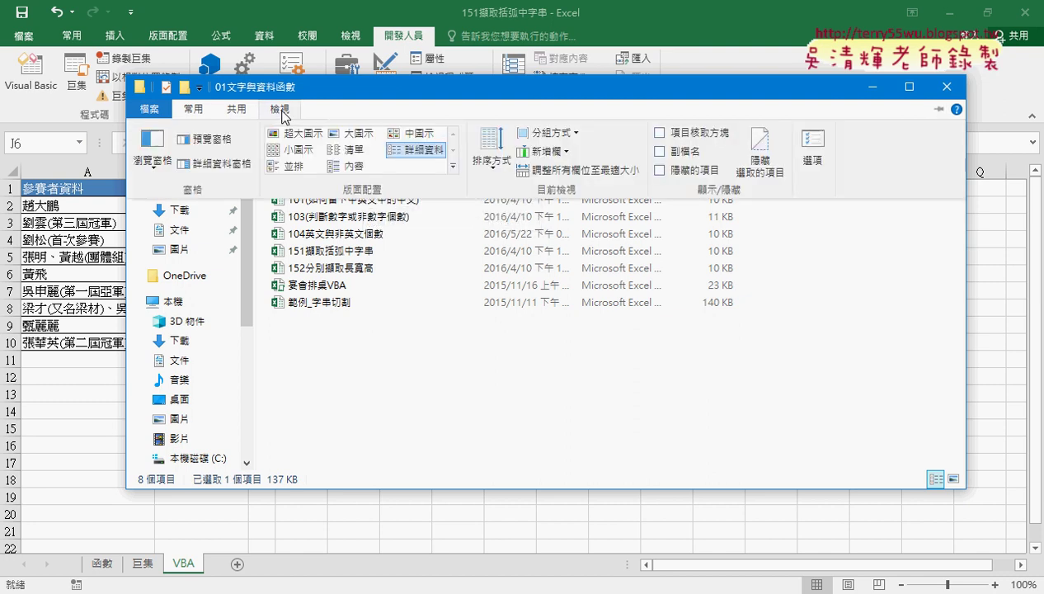
{"action": "left_click", "coordinate": [660, 154]}
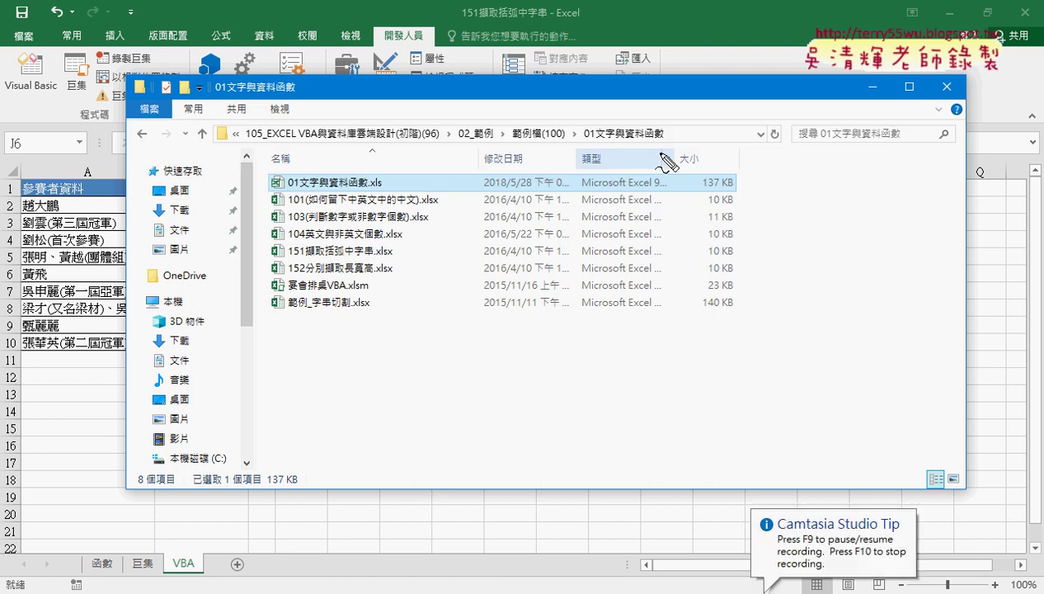
Mark the .xls (2003) and .xlsx extensions in red, clear the marks, and close the window
{"action": "left_click_drag", "start_coordinate": [364, 191], "coordinate": [385, 191]}
{"action": "mouse_move", "coordinate": [415, 92]}
{"action": "left_mouse_down"}
{"action": "mouse_move", "coordinate": [430, 109]}
{"action": "mouse_move", "coordinate": [445, 91]}
{"action": "mouse_move", "coordinate": [449, 105]}
{"action": "mouse_move", "coordinate": [468, 92]}
{"action": "mouse_move", "coordinate": [505, 114]}
{"action": "left_mouse_up"}
{"action": "left_click_drag", "start_coordinate": [406, 126], "coordinate": [522, 124]}
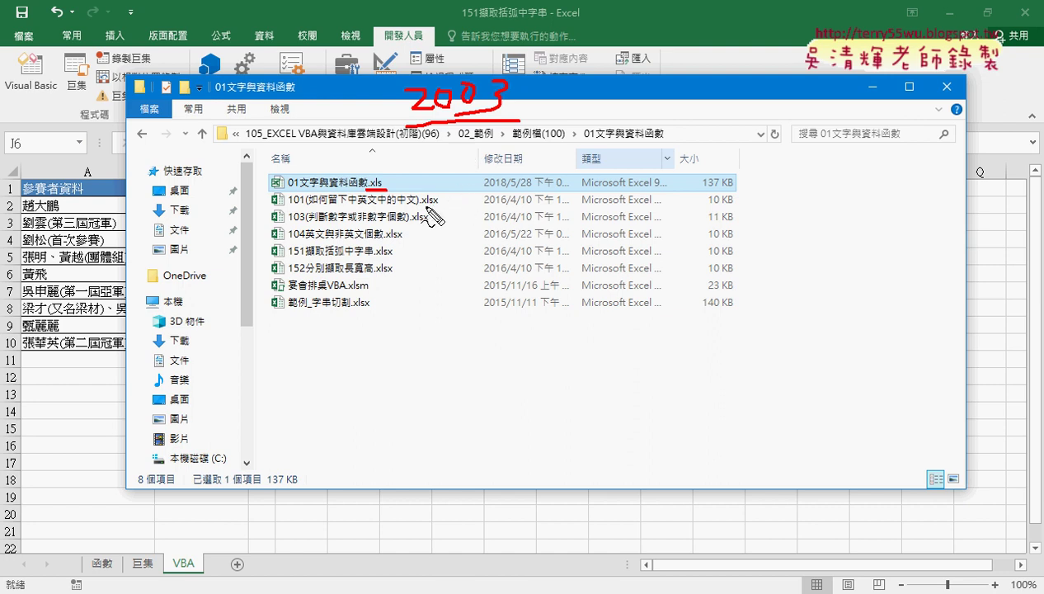
{"action": "left_click_drag", "start_coordinate": [418, 209], "coordinate": [440, 207]}
{"action": "key", "text": "Escape"}
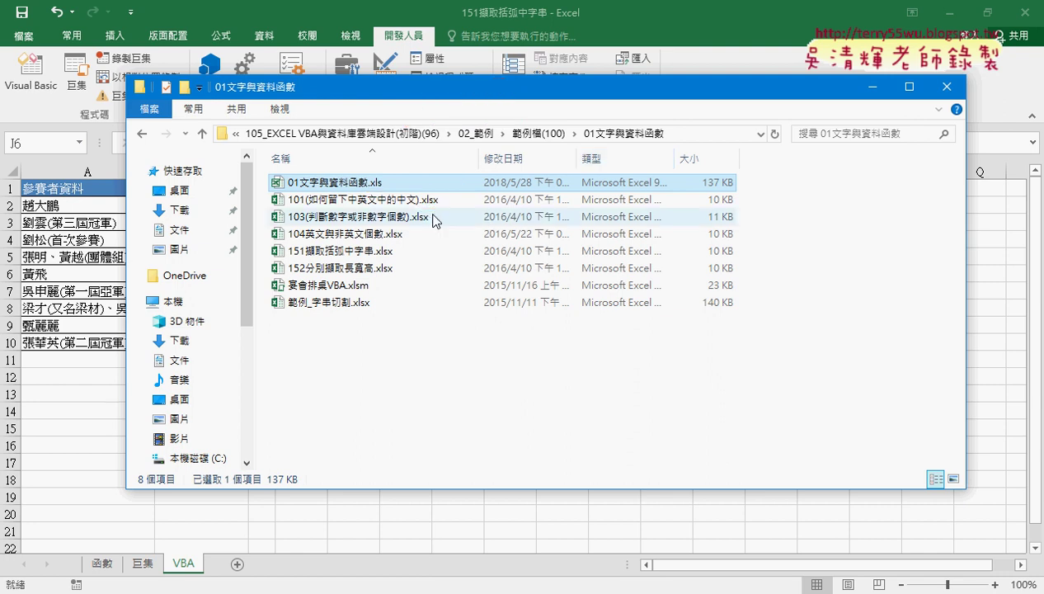
{"action": "key", "text": "alt+F4"}
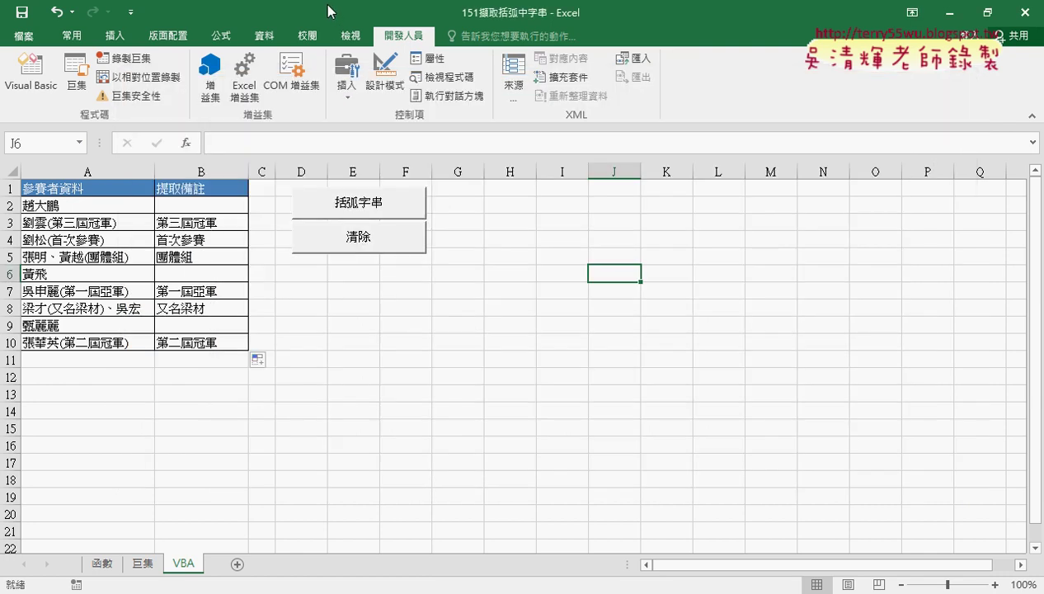
Save the workbook to raise the macro-free workbook warning, annotating it in red meanwhile
{"action": "left_click", "coordinate": [23, 13]}
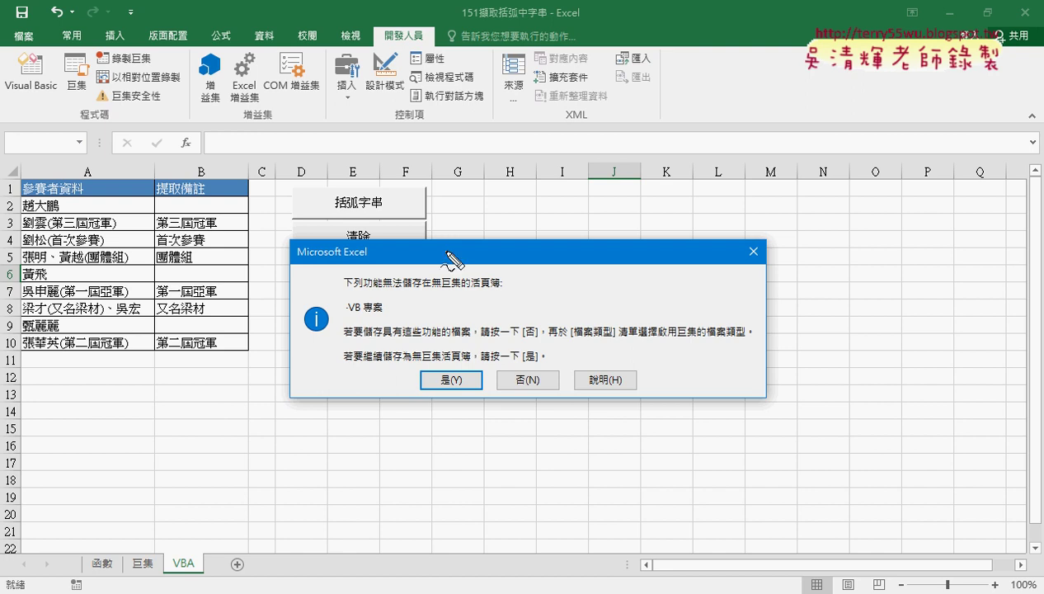
{"action": "mouse_move", "coordinate": [551, 152]}
{"action": "left_mouse_down"}
{"action": "mouse_move", "coordinate": [551, 172]}
{"action": "mouse_move", "coordinate": [526, 201]}
{"action": "mouse_move", "coordinate": [568, 195]}
{"action": "left_mouse_up"}
{"action": "mouse_move", "coordinate": [586, 127]}
{"action": "left_mouse_down"}
{"action": "mouse_move", "coordinate": [581, 191]}
{"action": "mouse_move", "coordinate": [607, 177]}
{"action": "mouse_move", "coordinate": [652, 188]}
{"action": "mouse_move", "coordinate": [637, 188]}
{"action": "mouse_move", "coordinate": [648, 196]}
{"action": "left_mouse_up"}
{"action": "mouse_move", "coordinate": [637, 203]}
{"action": "left_mouse_down"}
{"action": "mouse_move", "coordinate": [650, 202]}
{"action": "mouse_move", "coordinate": [650, 212]}
{"action": "left_mouse_up"}
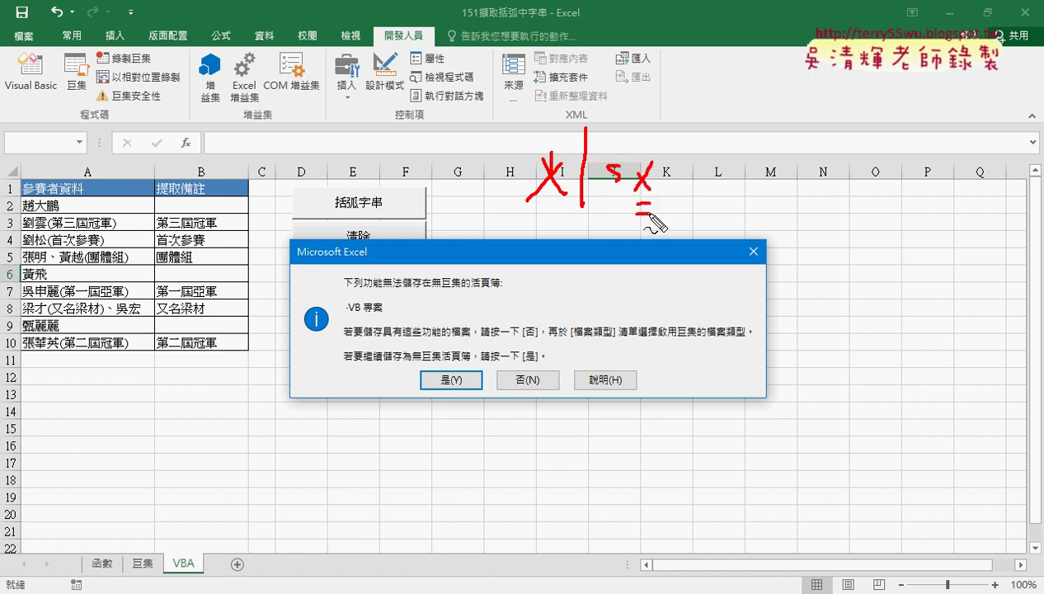
{"action": "key", "text": "Escape"}
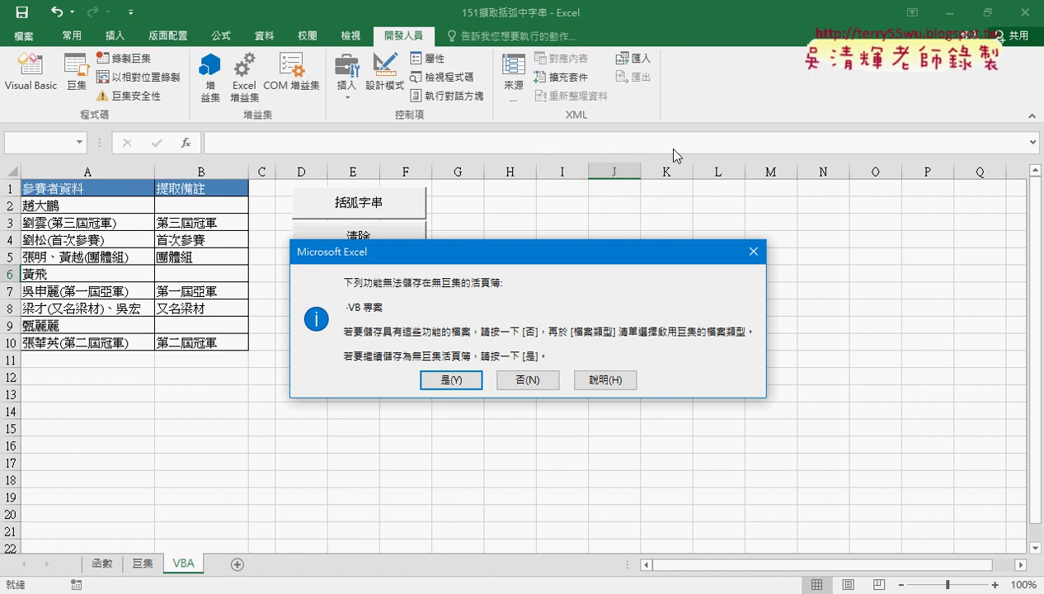
Decline the macro-free save and set Save as type to Excel Macro-Enabled Workbook (*.xlsm)
{"action": "left_click", "coordinate": [540, 375]}
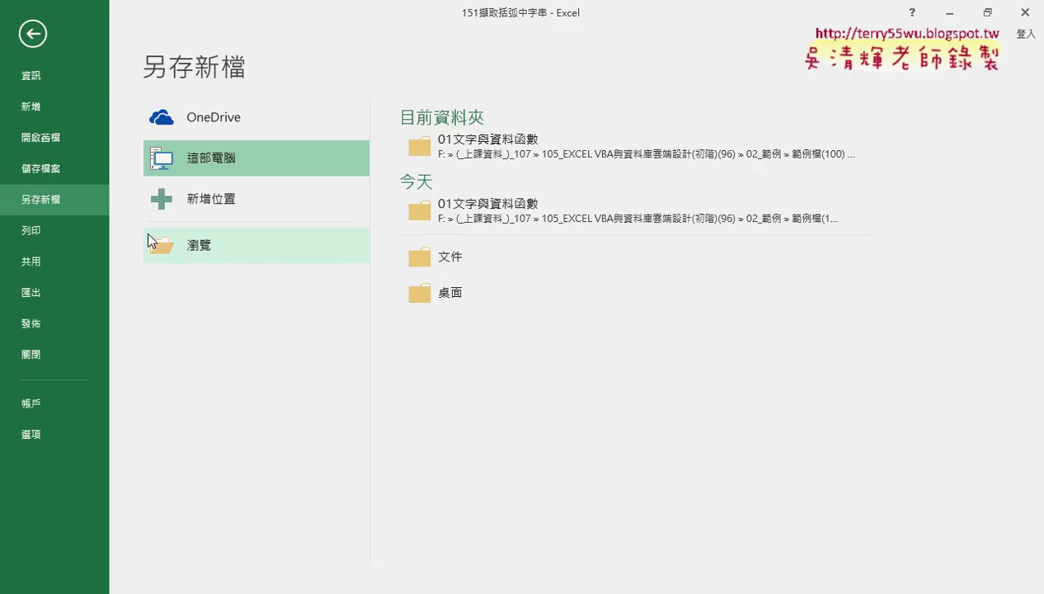
{"action": "left_click", "coordinate": [221, 253]}
{"action": "left_click_drag", "start_coordinate": [308, 18], "coordinate": [578, 25]}
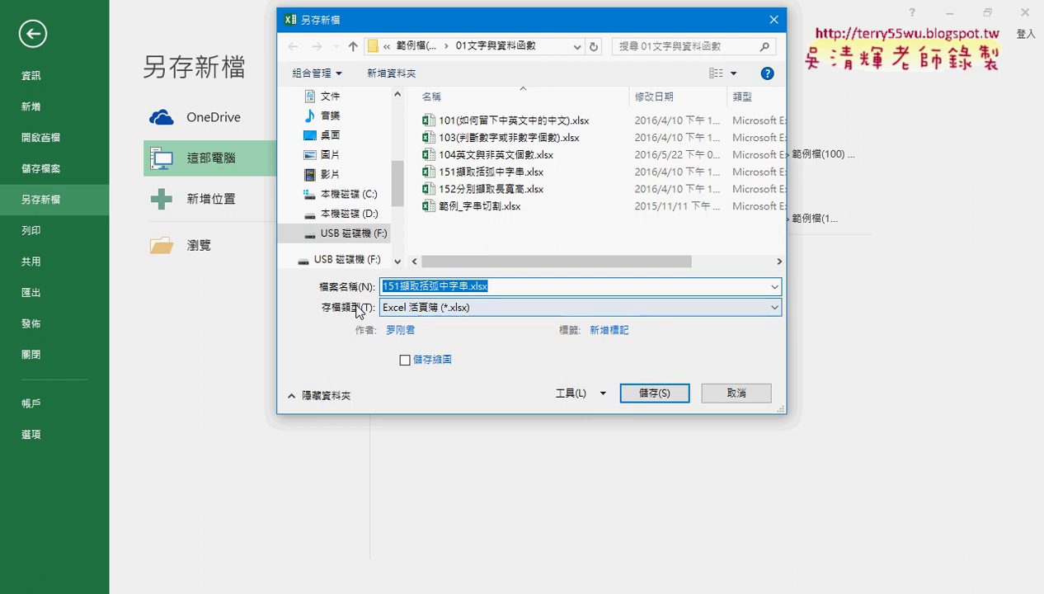
{"action": "left_click", "coordinate": [404, 306]}
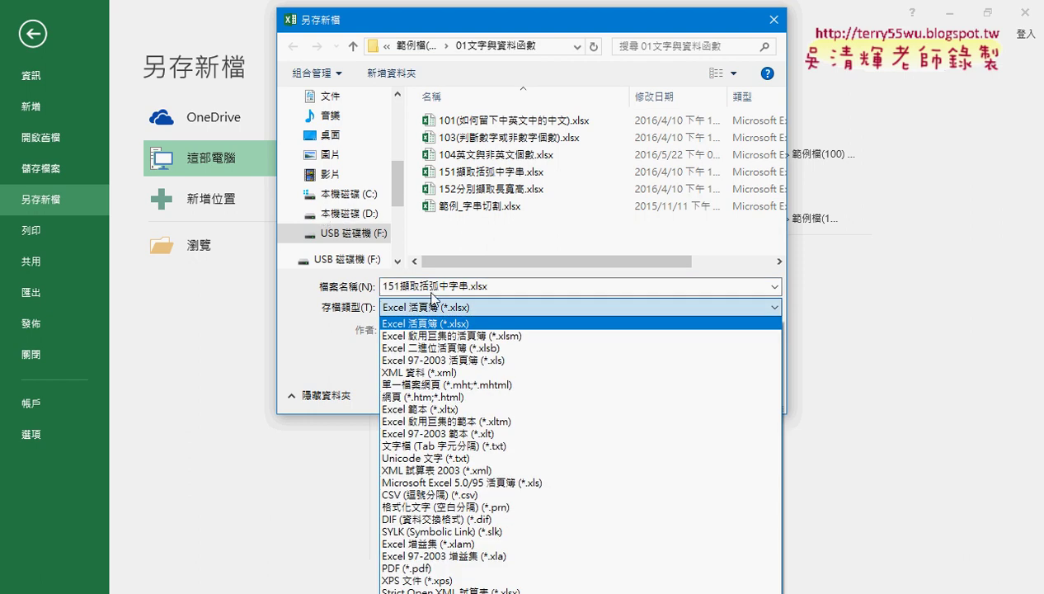
{"action": "left_click", "coordinate": [532, 336]}
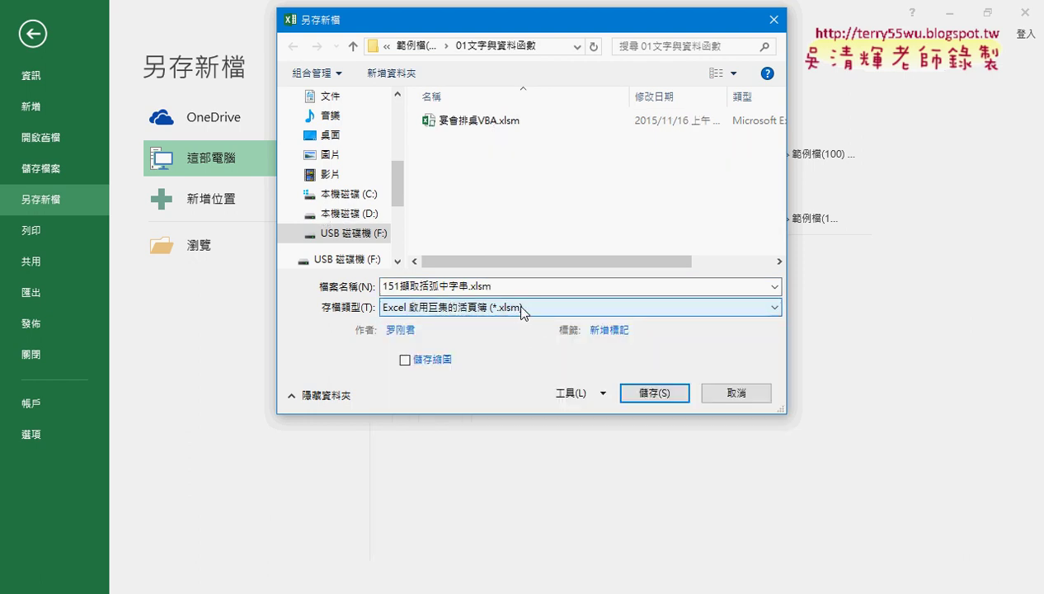
{"action": "left_click", "coordinate": [504, 310]}
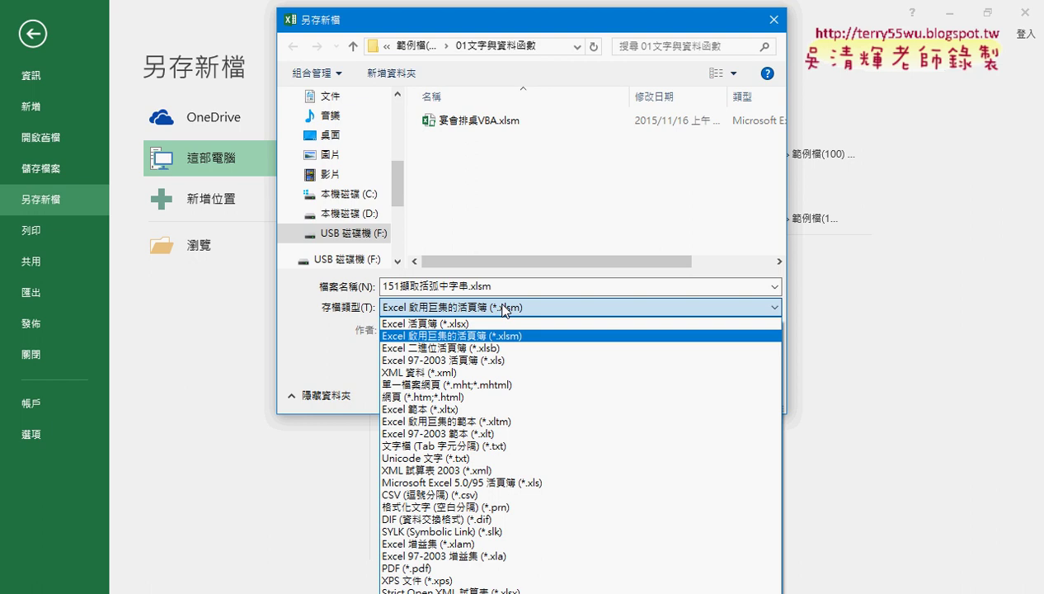
Annotate the path to the file-type setting, then save as 151擷取括弧中字串.xlsm
{"action": "left_click_drag", "start_coordinate": [526, 345], "coordinate": [528, 334]}
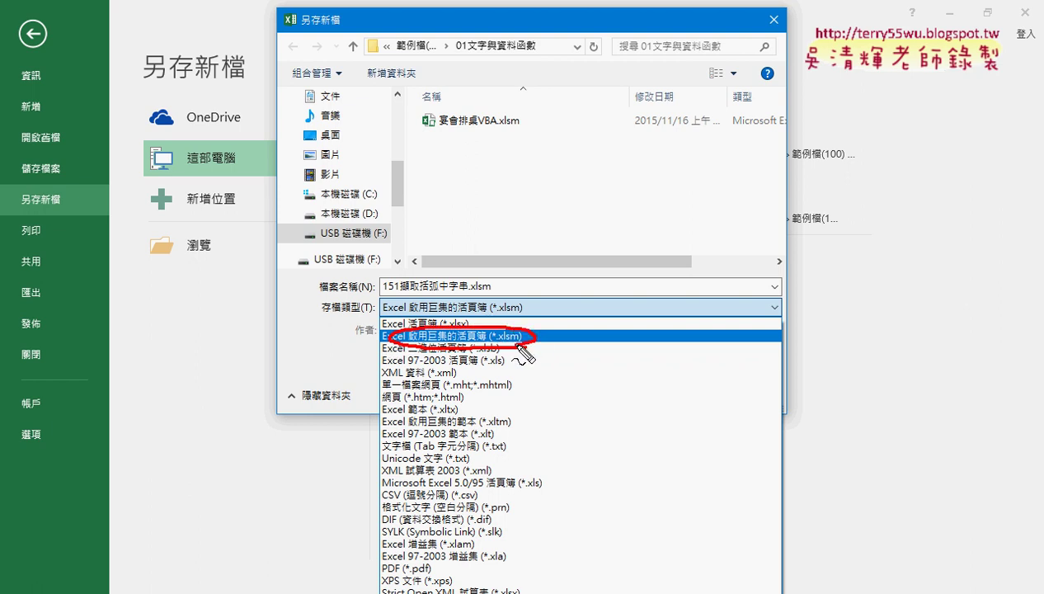
{"action": "left_click_drag", "start_coordinate": [328, 389], "coordinate": [398, 345]}
{"action": "left_click_drag", "start_coordinate": [328, 316], "coordinate": [376, 312]}
{"action": "left_click_drag", "start_coordinate": [221, 235], "coordinate": [222, 247]}
{"action": "mouse_move", "coordinate": [90, 191]}
{"action": "left_mouse_down"}
{"action": "mouse_move", "coordinate": [82, 216]}
{"action": "mouse_move", "coordinate": [139, 235]}
{"action": "left_mouse_up"}
{"action": "mouse_move", "coordinate": [213, 251]}
{"action": "left_mouse_down"}
{"action": "mouse_move", "coordinate": [321, 307]}
{"action": "mouse_move", "coordinate": [298, 315]}
{"action": "left_mouse_up"}
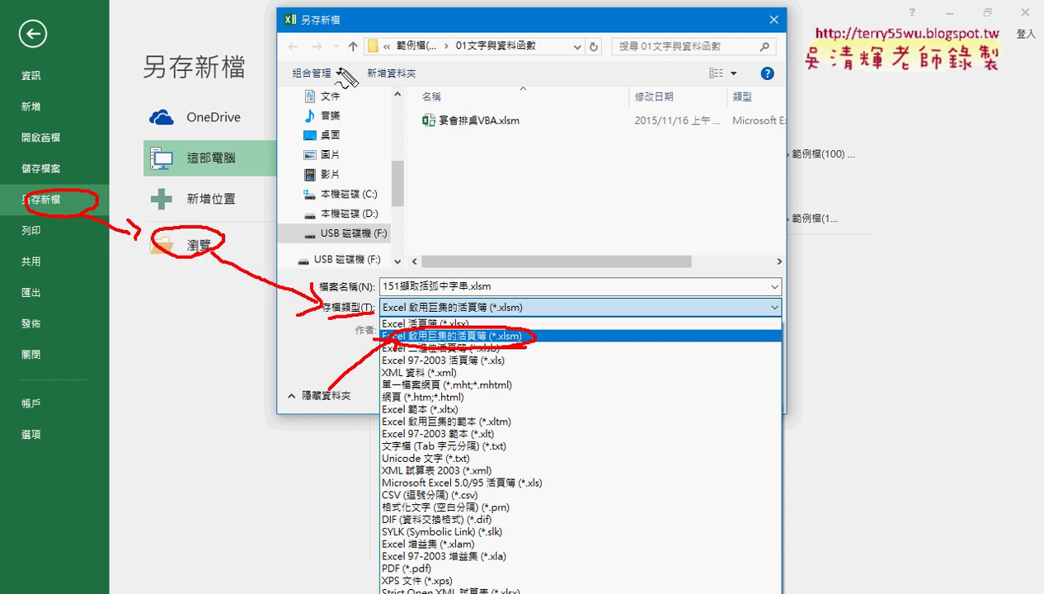
{"action": "key", "text": "Escape"}
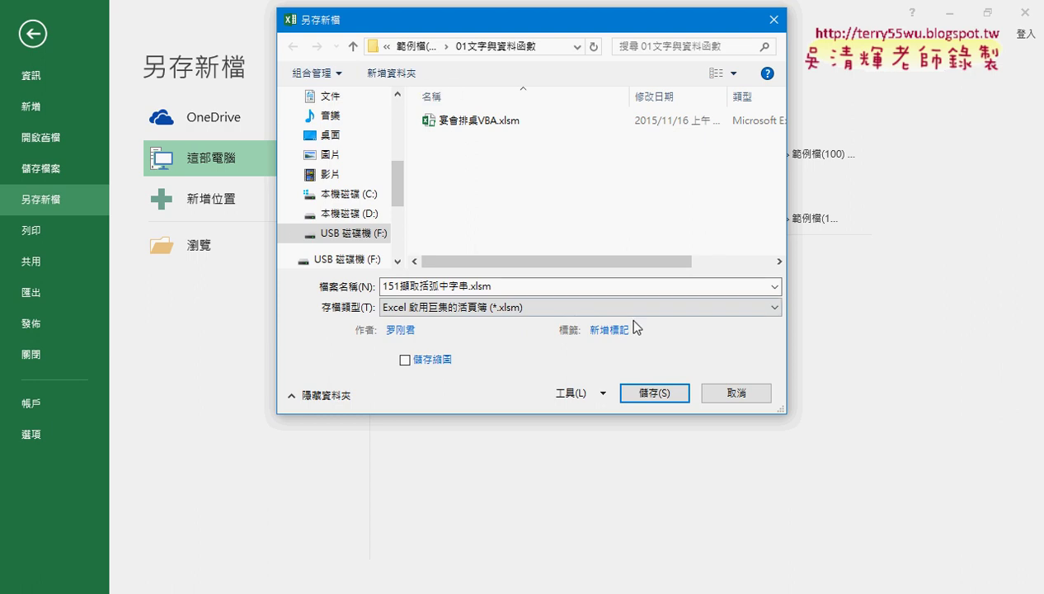
{"action": "left_click", "coordinate": [659, 396]}
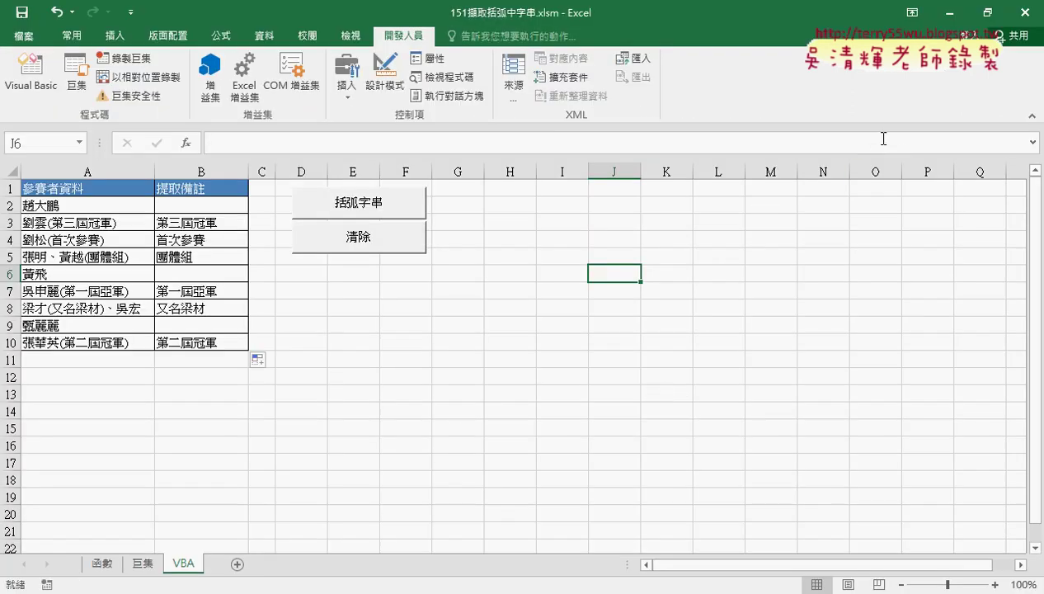
Close Excel and compare the .xlsx and .xlsm versions' file sizes in Explorer
{"action": "left_click", "coordinate": [1028, 20]}
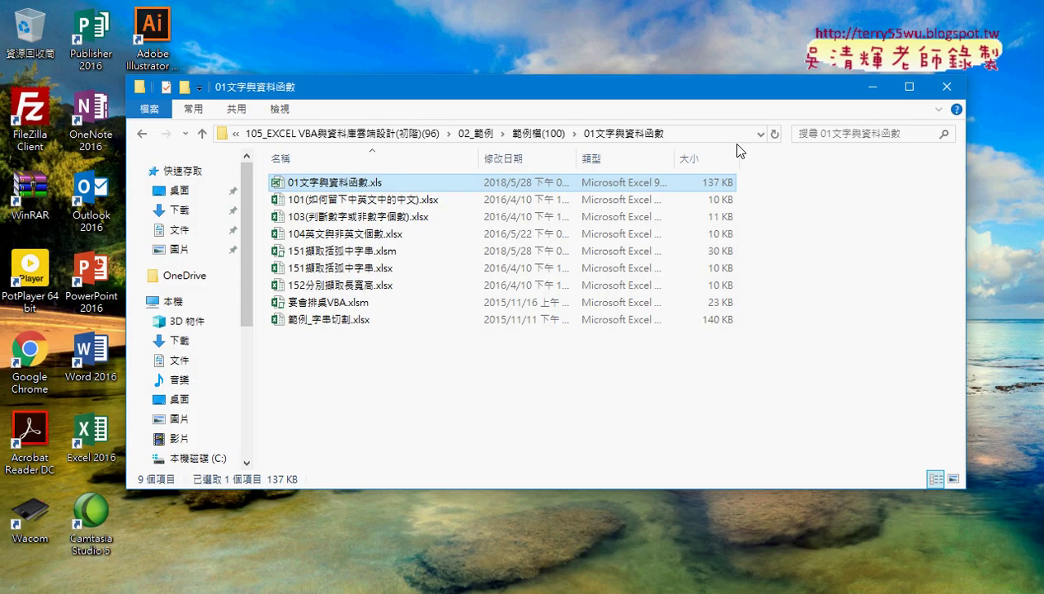
{"action": "left_click", "coordinate": [392, 273]}
{"action": "left_click", "coordinate": [394, 253]}
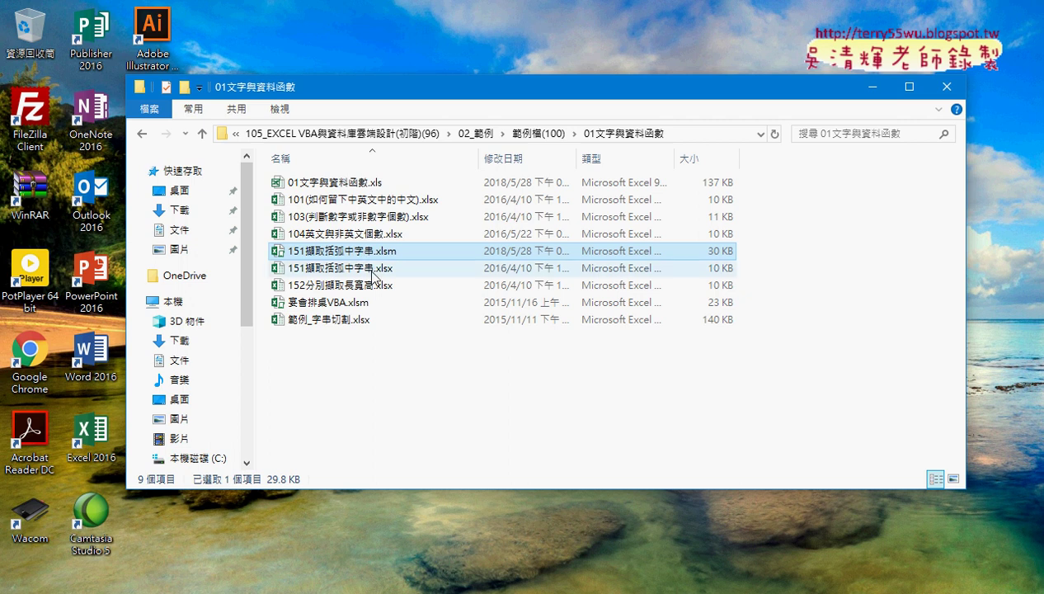
{"action": "left_click", "coordinate": [392, 273]}
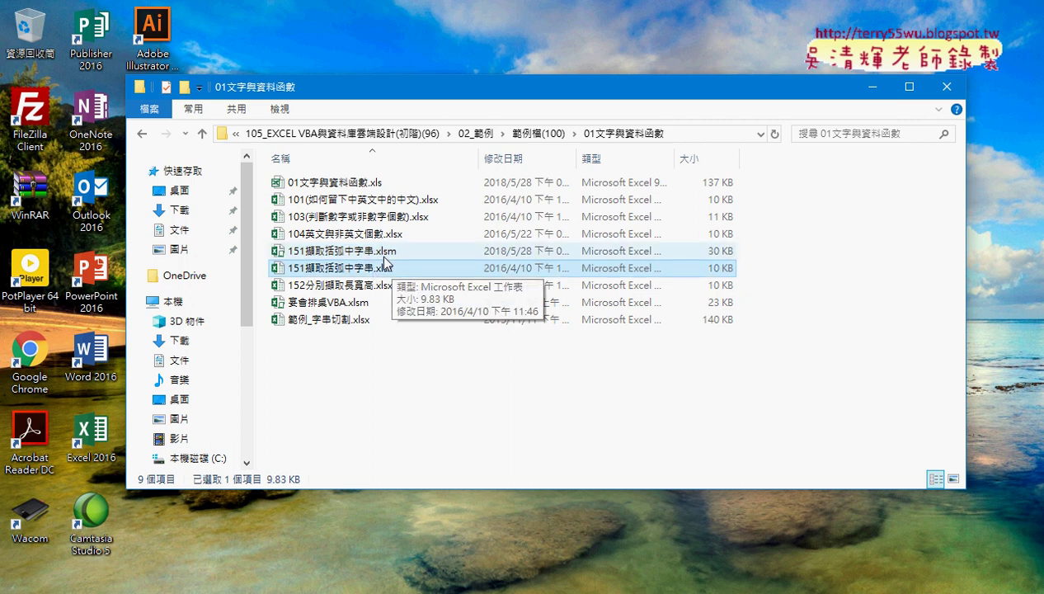
{"action": "left_click", "coordinate": [382, 252]}
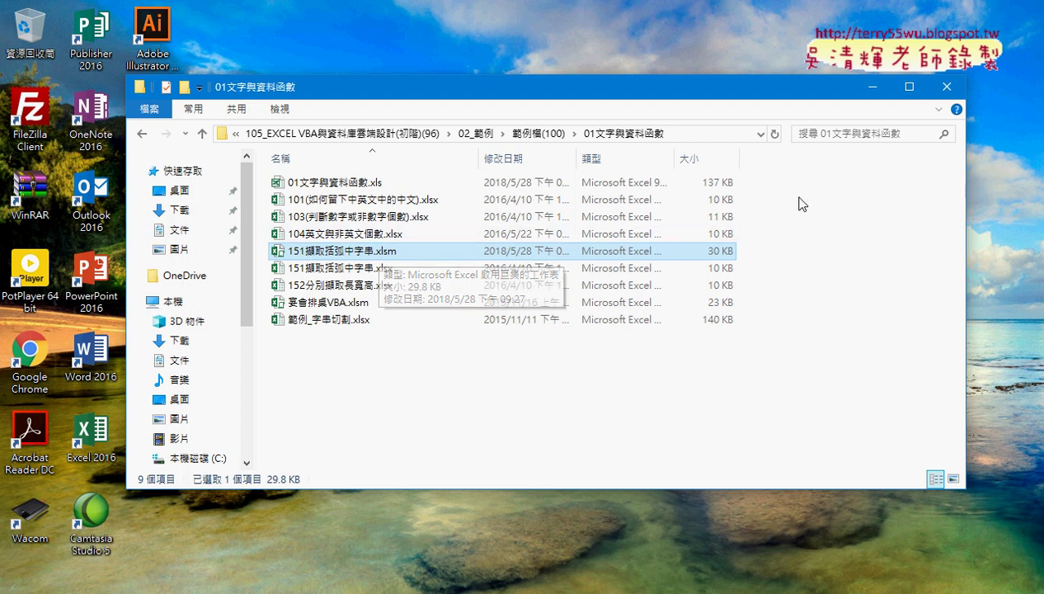
Show the folder as Large icons and open 151擷取括弧中字串.xlsm
{"action": "left_click", "coordinate": [280, 109]}
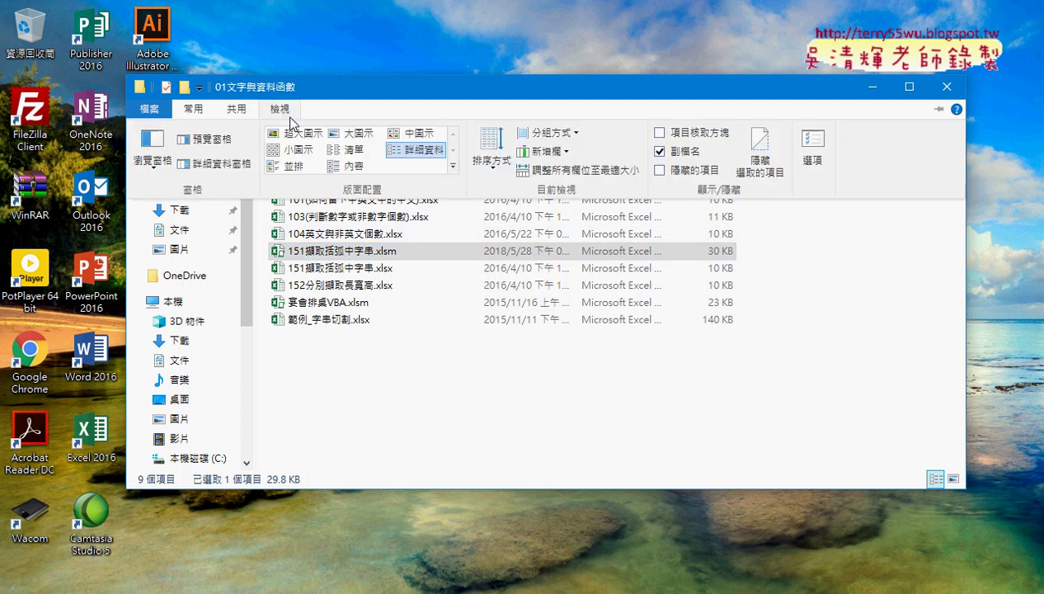
{"action": "left_click", "coordinate": [352, 134]}
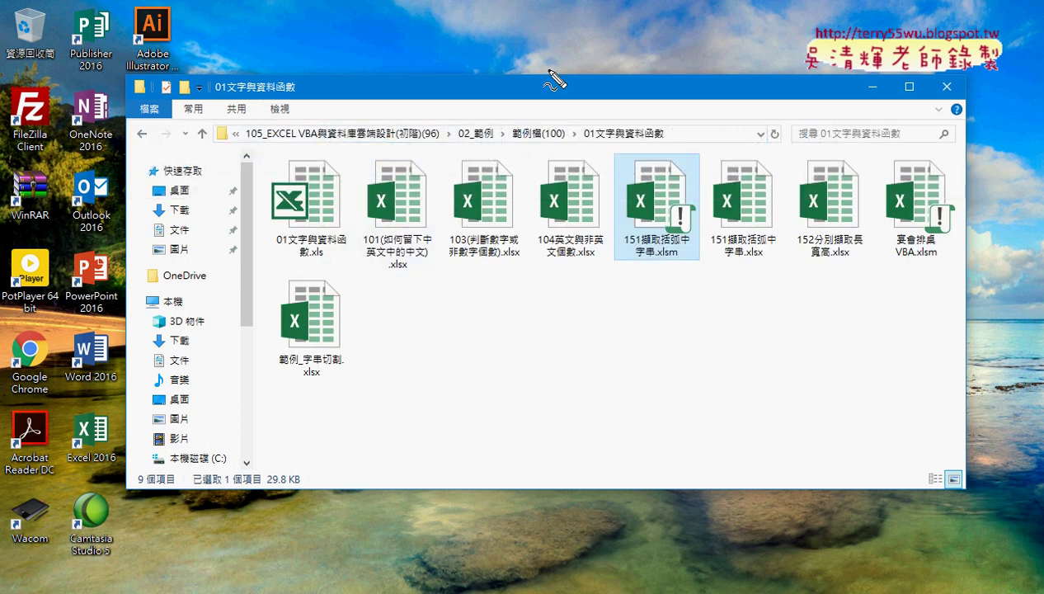
{"action": "mouse_move", "coordinate": [693, 238]}
{"action": "left_mouse_down"}
{"action": "mouse_move", "coordinate": [698, 216]}
{"action": "mouse_move", "coordinate": [755, 245]}
{"action": "left_mouse_up"}
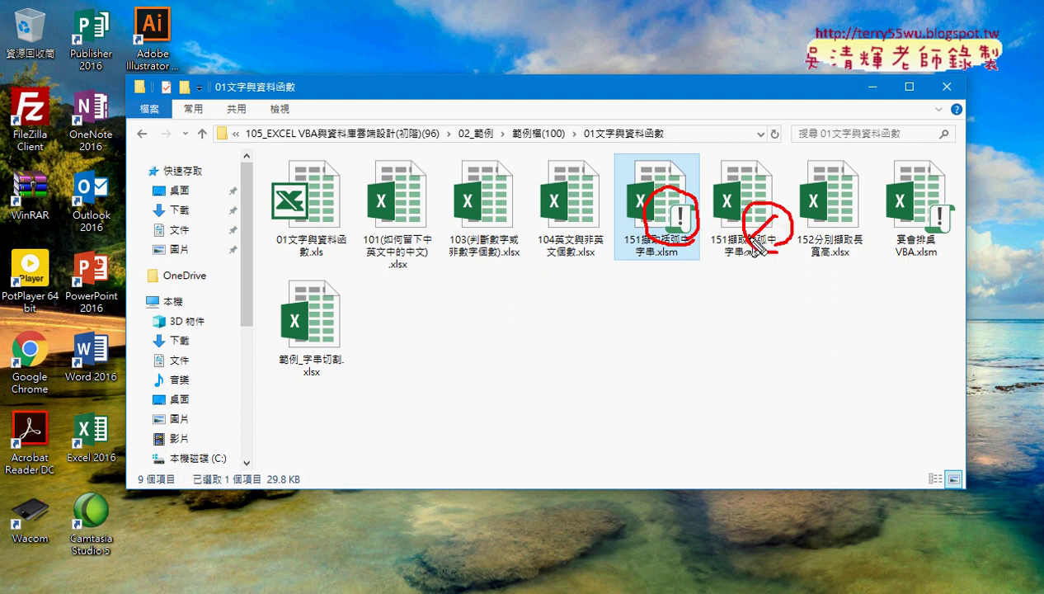
{"action": "key", "text": "Escape"}
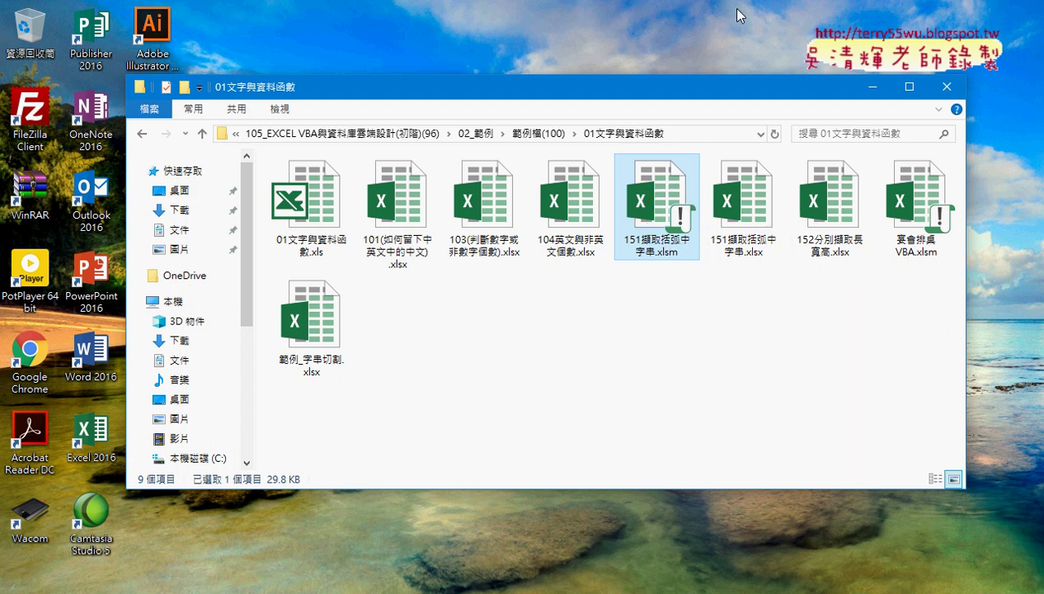
{"action": "double_click", "coordinate": [664, 209]}
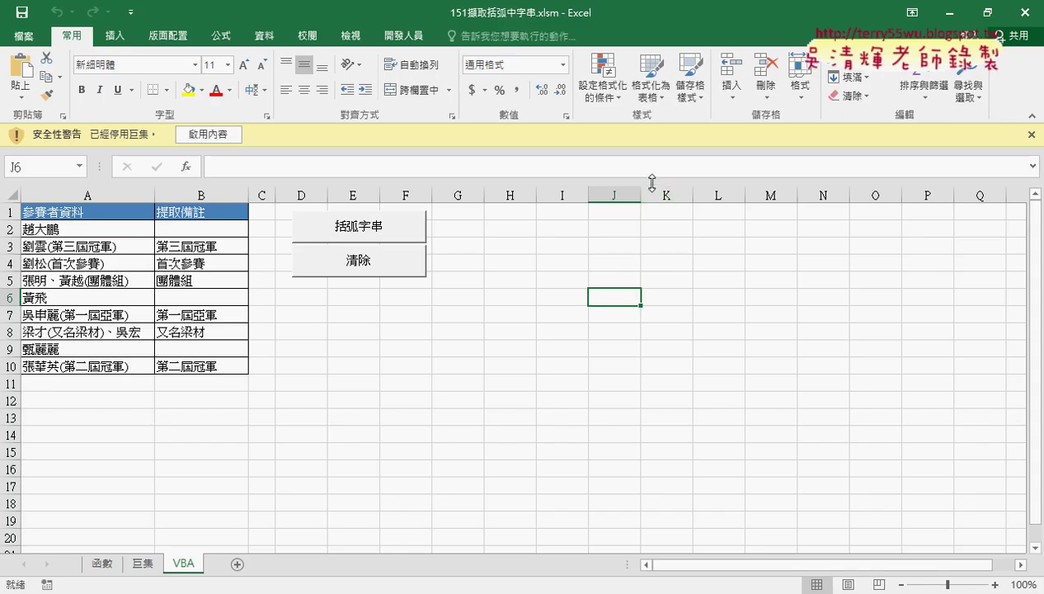
Try the 清除 and 括弧字串 buttons, dismissing the errors while macros are still disabled
{"action": "left_click", "coordinate": [220, 136]}
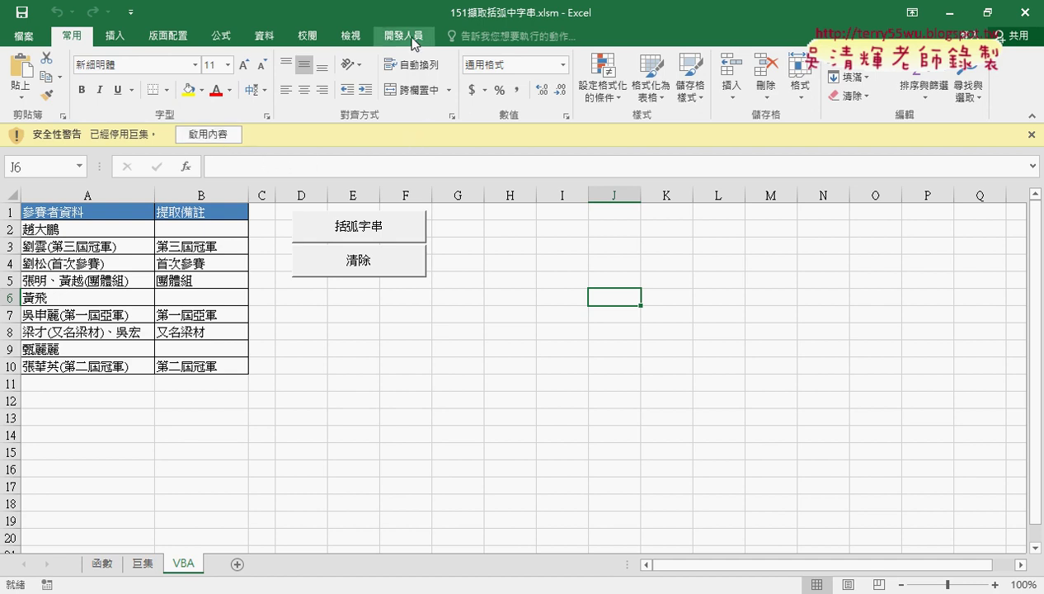
{"action": "left_click", "coordinate": [412, 38]}
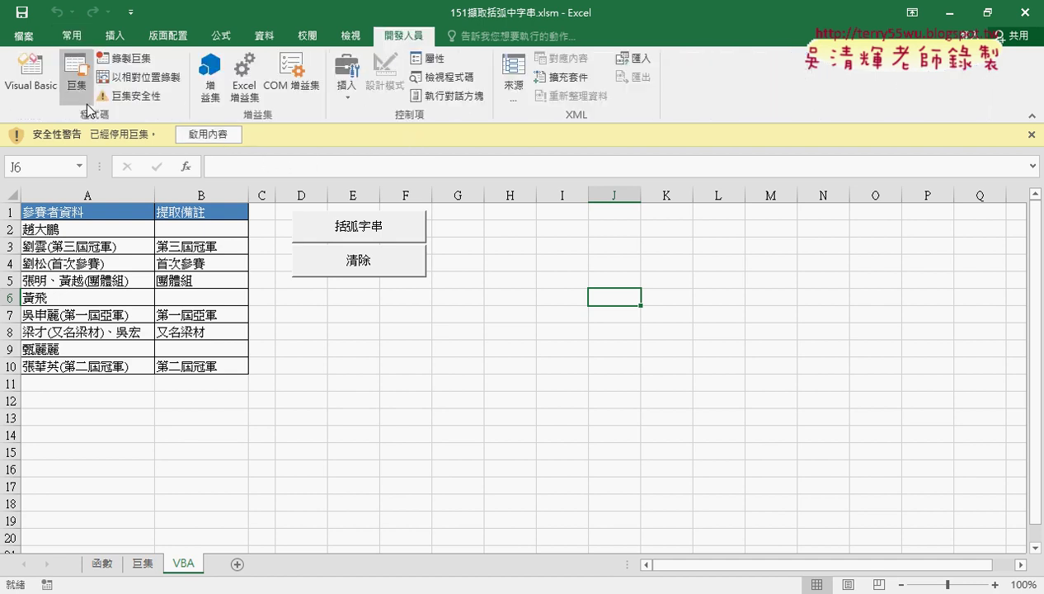
{"action": "left_click", "coordinate": [367, 266]}
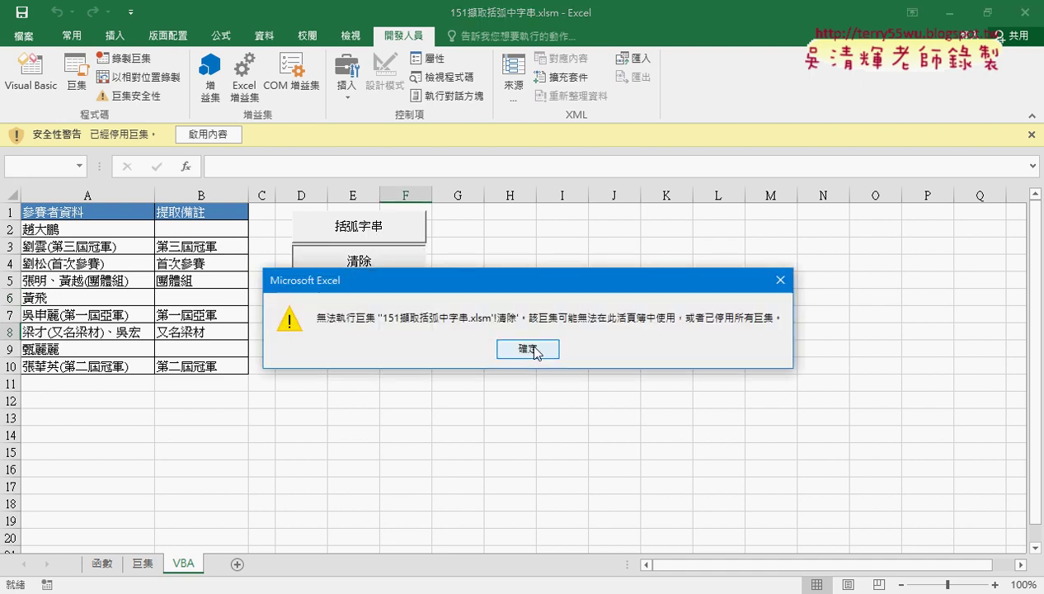
{"action": "left_click", "coordinate": [528, 349]}
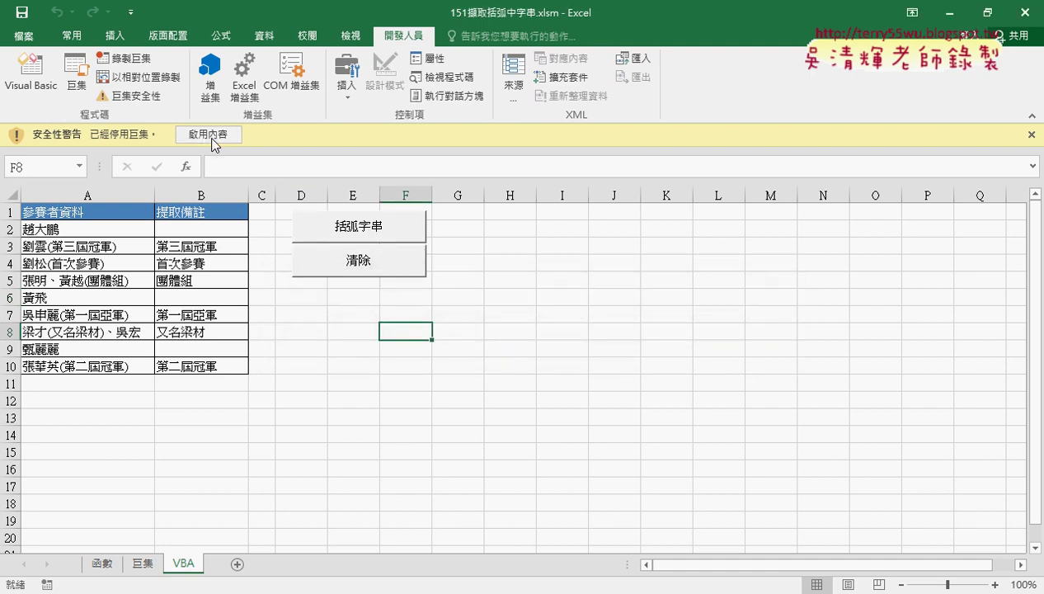
{"action": "left_click", "coordinate": [361, 235]}
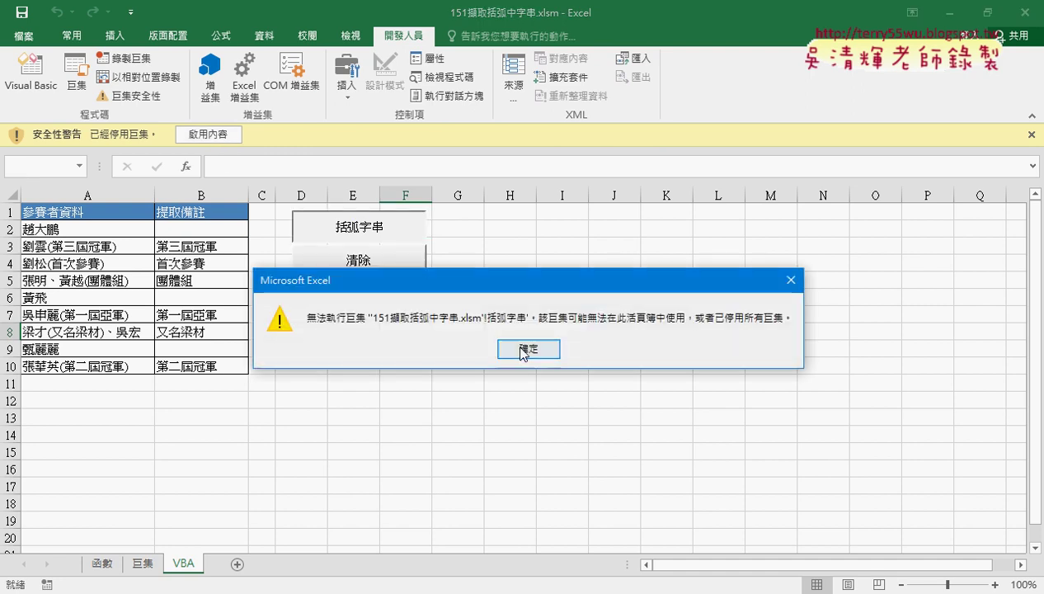
{"action": "left_click", "coordinate": [527, 348]}
Enable content, then run 清除 and 括弧字串 to clear and refill column B
{"action": "left_click", "coordinate": [217, 137]}
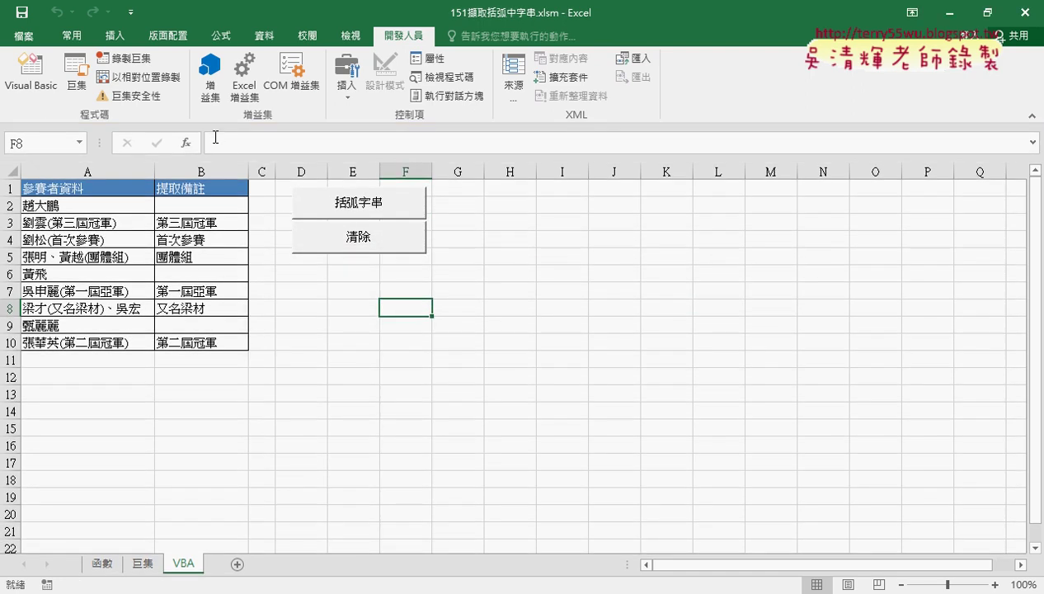
{"action": "left_click", "coordinate": [380, 235]}
{"action": "left_click", "coordinate": [386, 213]}
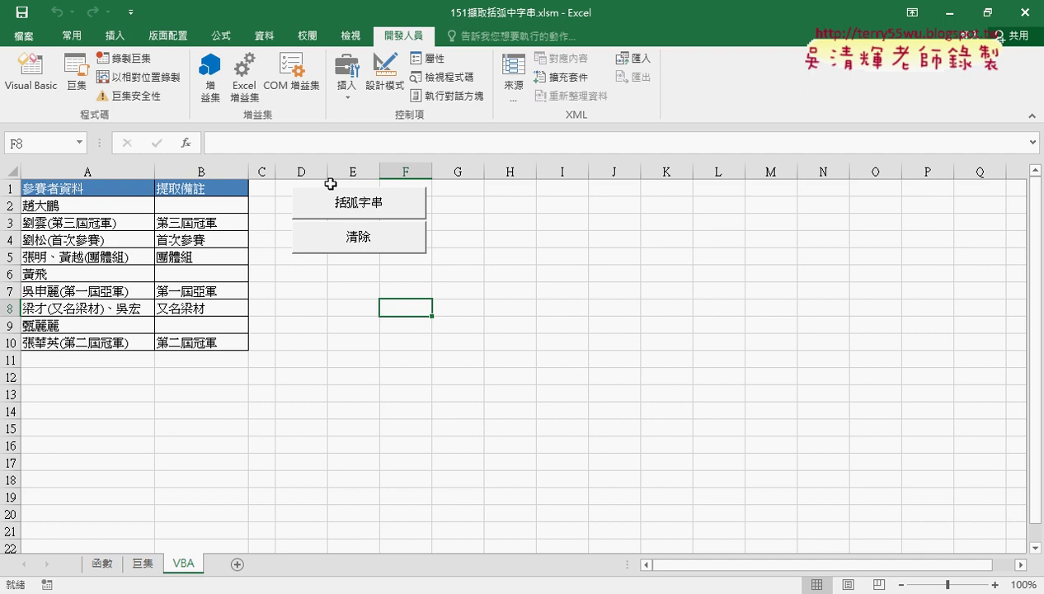
Close the workbook with saving and open 101(如何留下中英文中的中文).xlsx
{"action": "left_click", "coordinate": [1026, 12]}
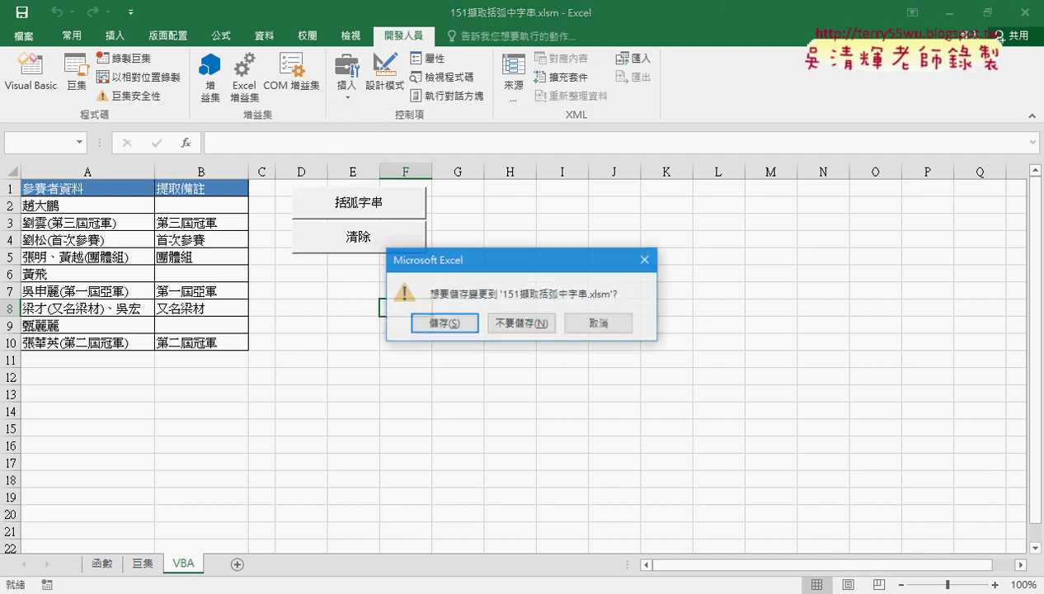
{"action": "left_click", "coordinate": [474, 328]}
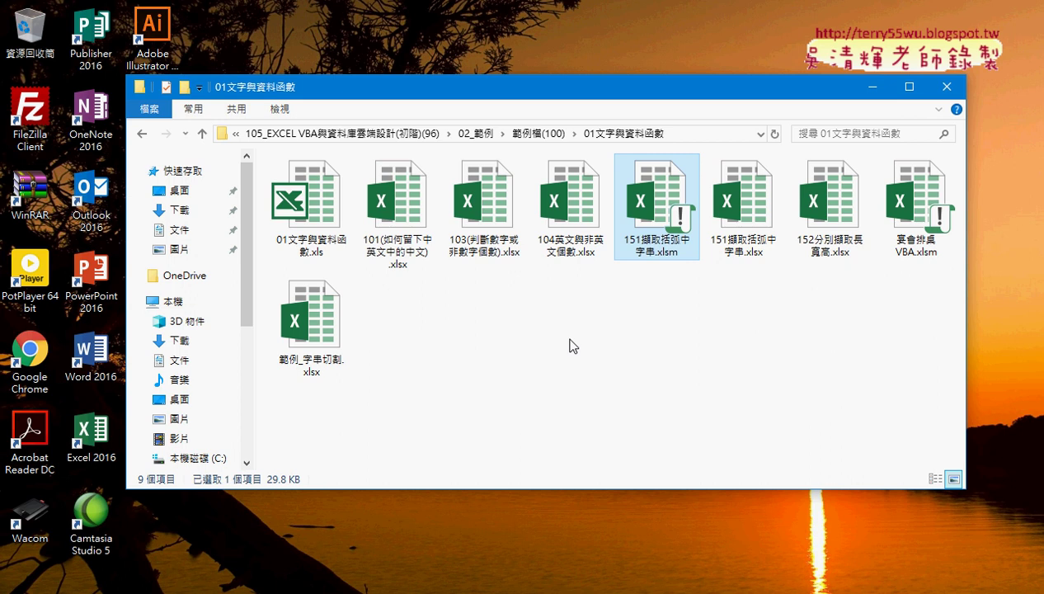
{"action": "double_click", "coordinate": [412, 216]}
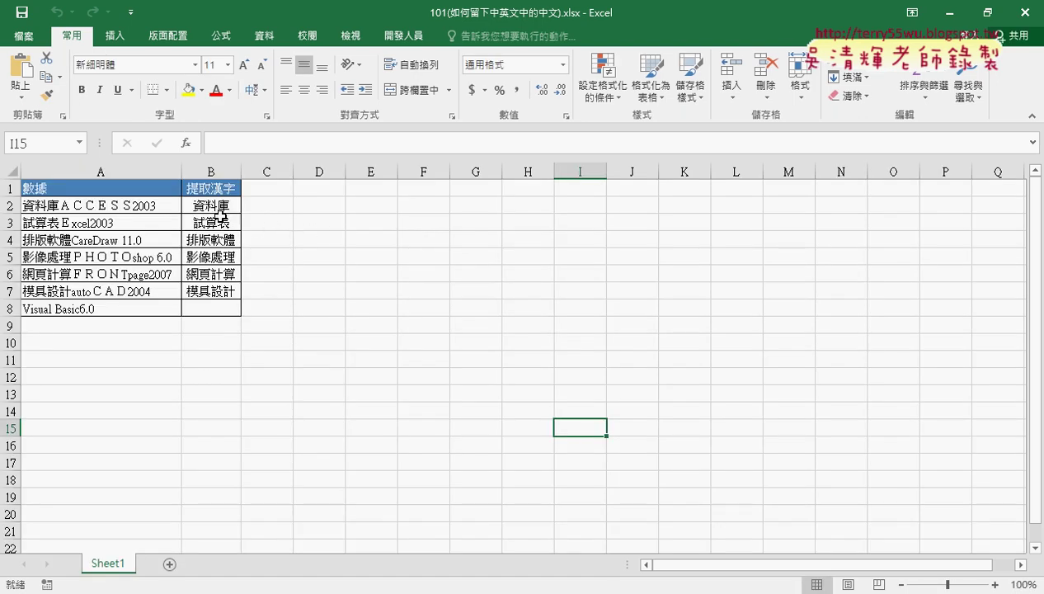
Delete the Chinese-extraction results in B2:B8 of the 101 workbook
{"action": "left_click_drag", "start_coordinate": [58, 205], "coordinate": [62, 288]}
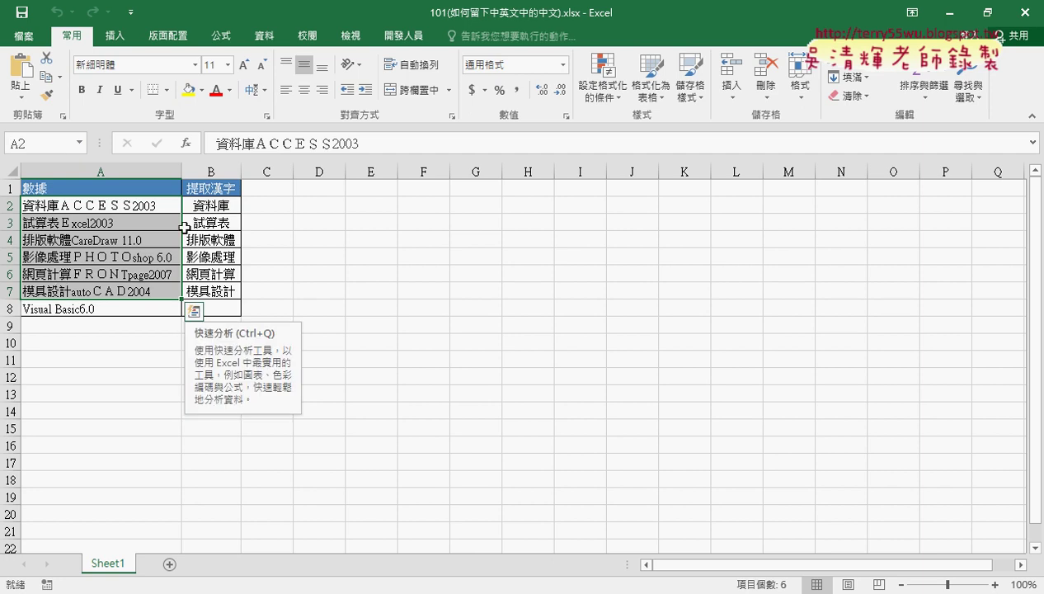
{"action": "left_click", "coordinate": [223, 206]}
{"action": "left_click_drag", "start_coordinate": [223, 206], "coordinate": [222, 308]}
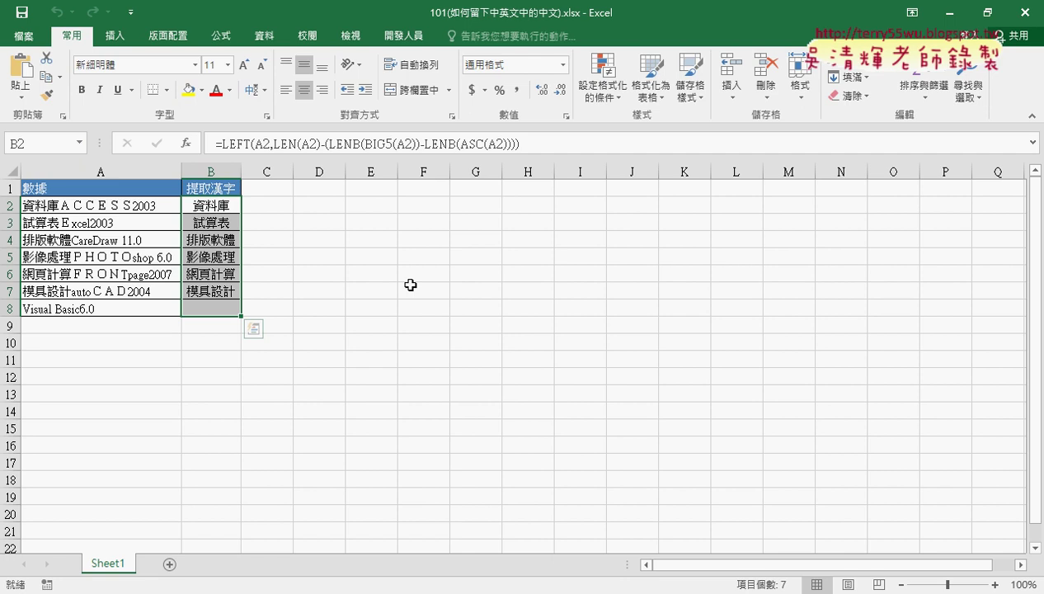
{"action": "left_click", "coordinate": [415, 310]}
{"action": "left_click_drag", "start_coordinate": [211, 203], "coordinate": [211, 308]}
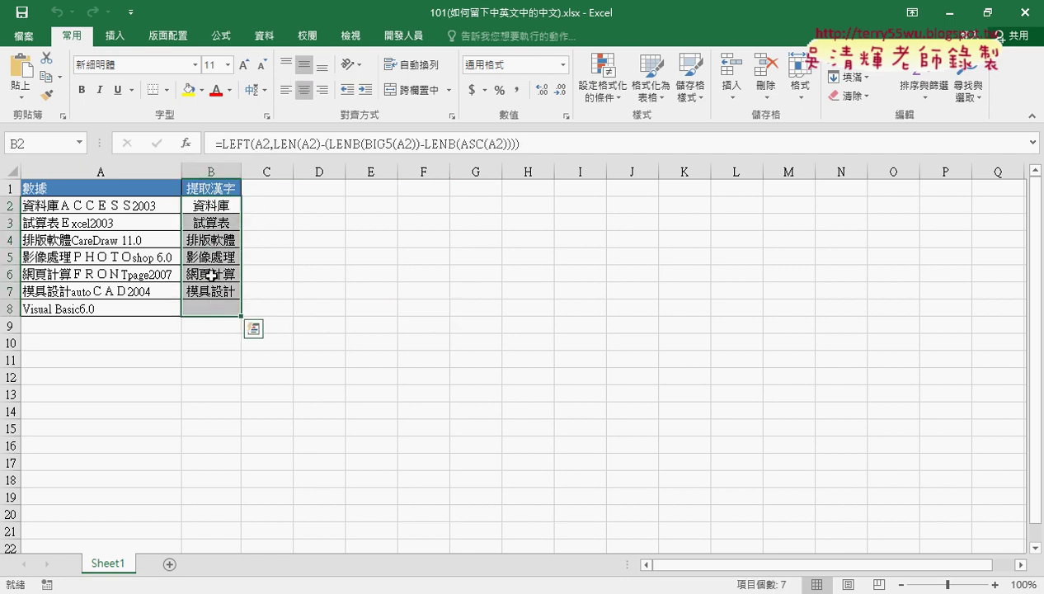
{"action": "key", "text": "Delete"}
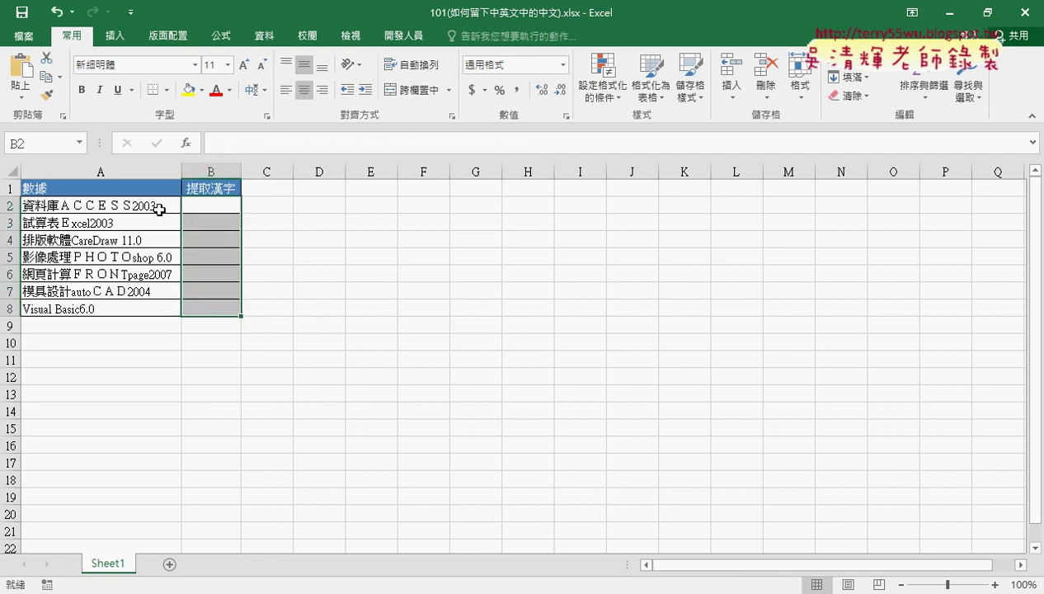
Examine A2's text by highlighting its Chinese part, then select the empty B2
{"action": "left_click", "coordinate": [29, 203]}
{"action": "double_click", "coordinate": [24, 204]}
{"action": "mouse_move", "coordinate": [51, 204]}
{"action": "left_mouse_down"}
{"action": "mouse_move", "coordinate": [59, 204]}
{"action": "mouse_move", "coordinate": [23, 204]}
{"action": "left_mouse_up"}
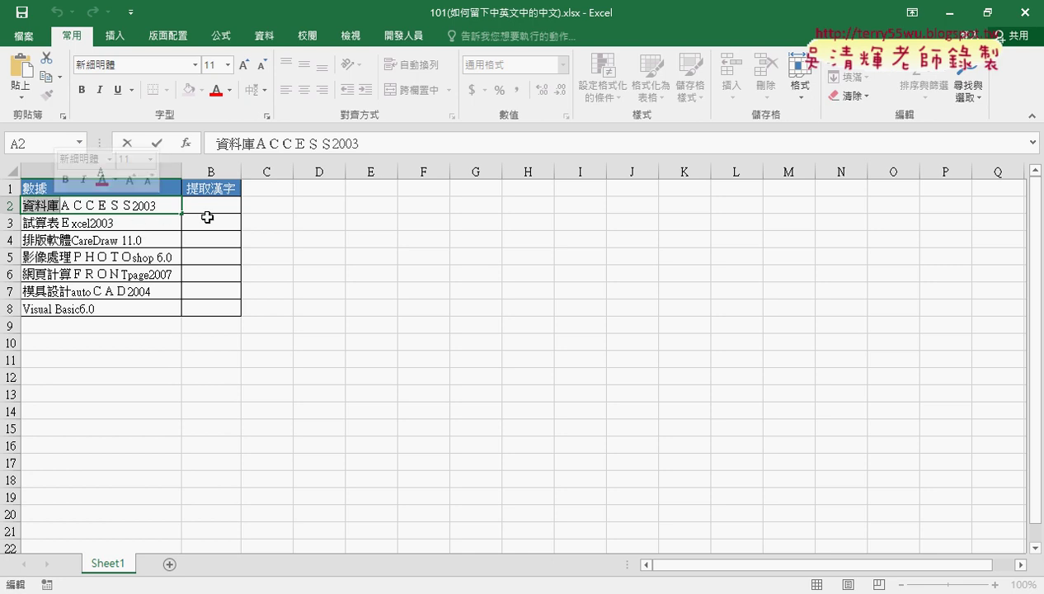
{"action": "left_click", "coordinate": [408, 259]}
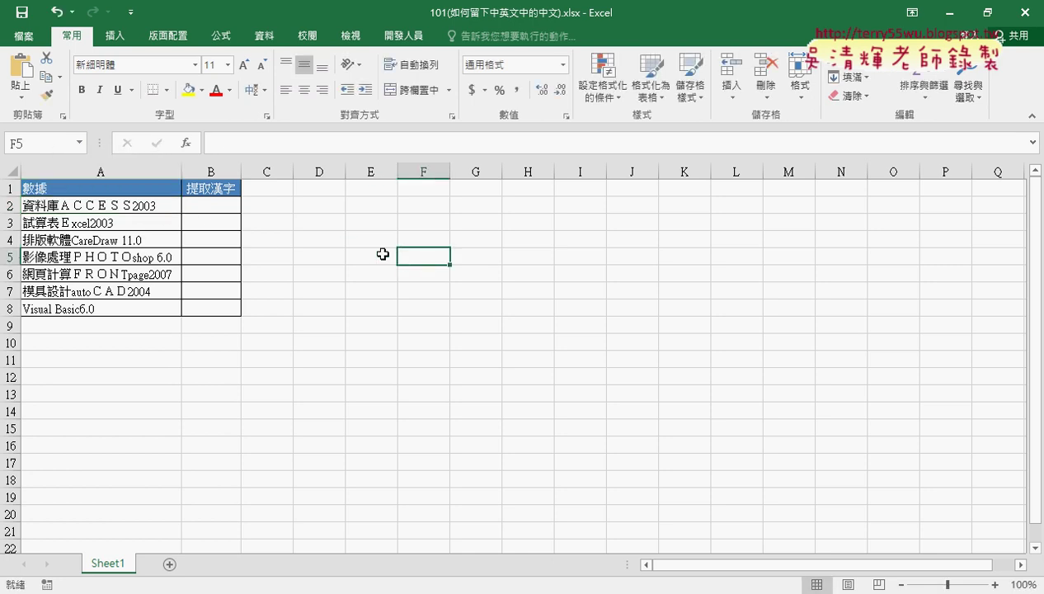
{"action": "left_click", "coordinate": [219, 204]}
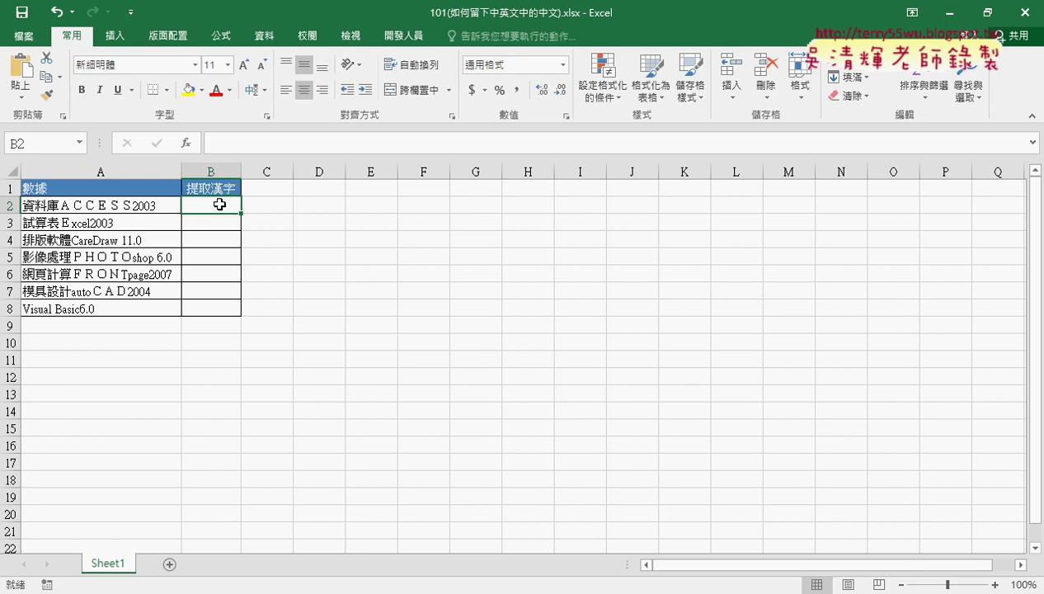
Close 101 without saving and open 103(判斷數字或非數字個數).xlsx
{"action": "left_click", "coordinate": [1013, 13]}
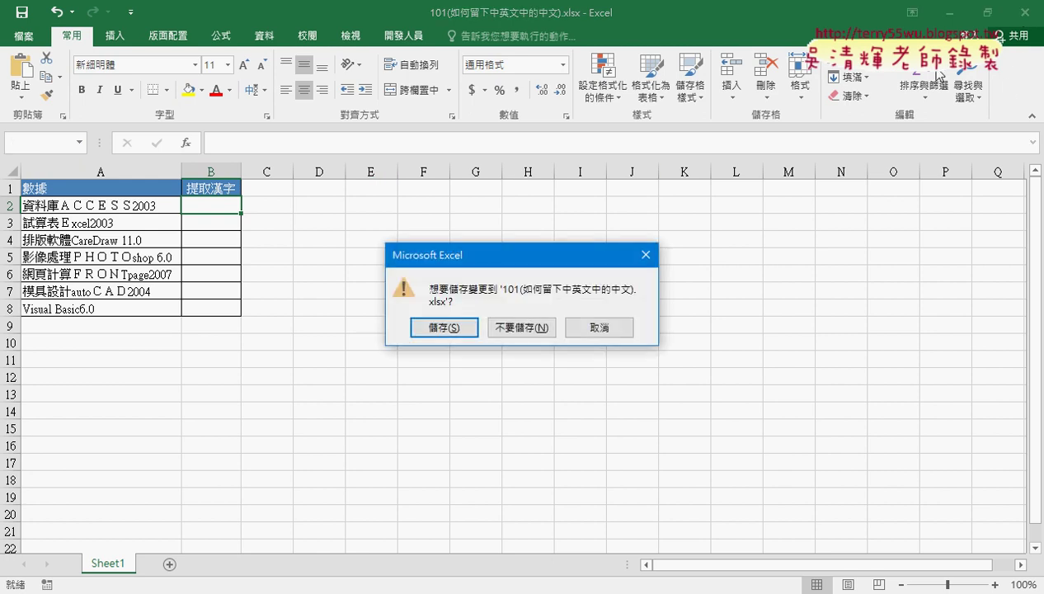
{"action": "left_click", "coordinate": [519, 333]}
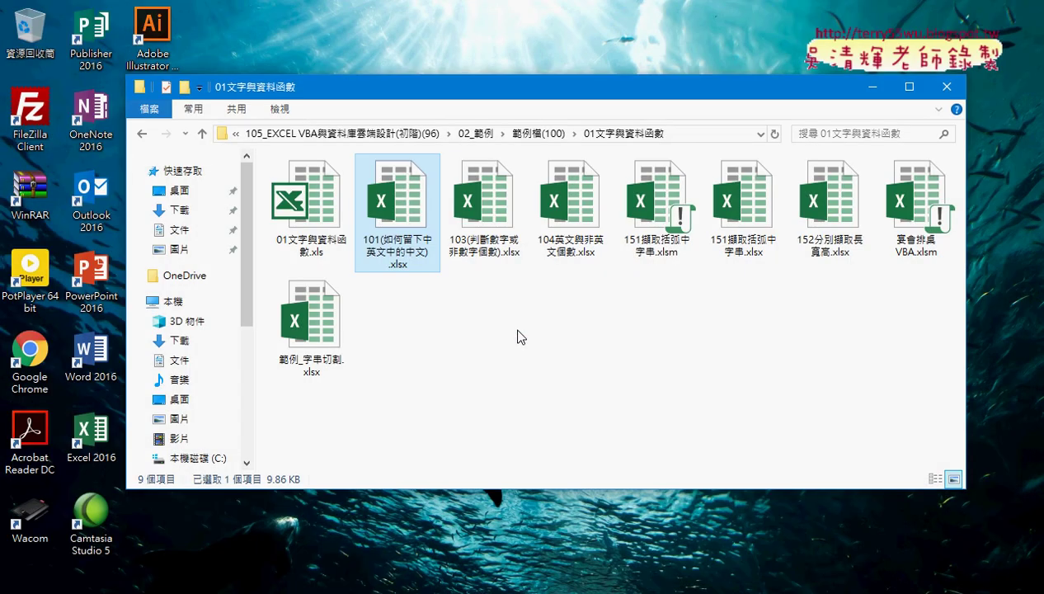
{"action": "double_click", "coordinate": [501, 218]}
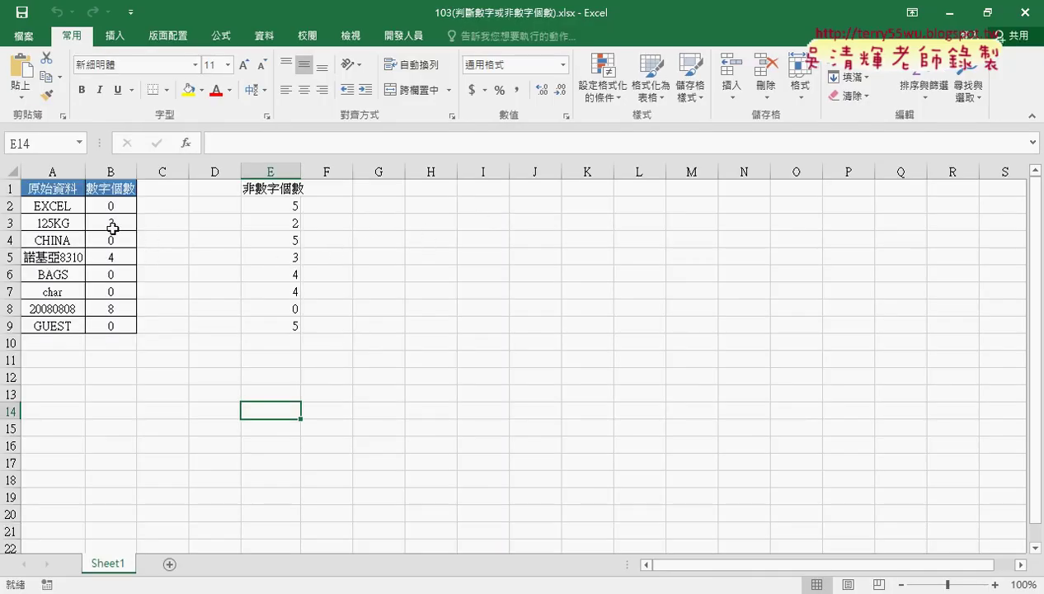
Clear the 數字個數 results in B2:B9 and delete the 非數字個數 column E
{"action": "mouse_move", "coordinate": [110, 205]}
{"action": "left_mouse_down"}
{"action": "mouse_move", "coordinate": [133, 332]}
{"action": "mouse_move", "coordinate": [120, 326]}
{"action": "left_mouse_up"}
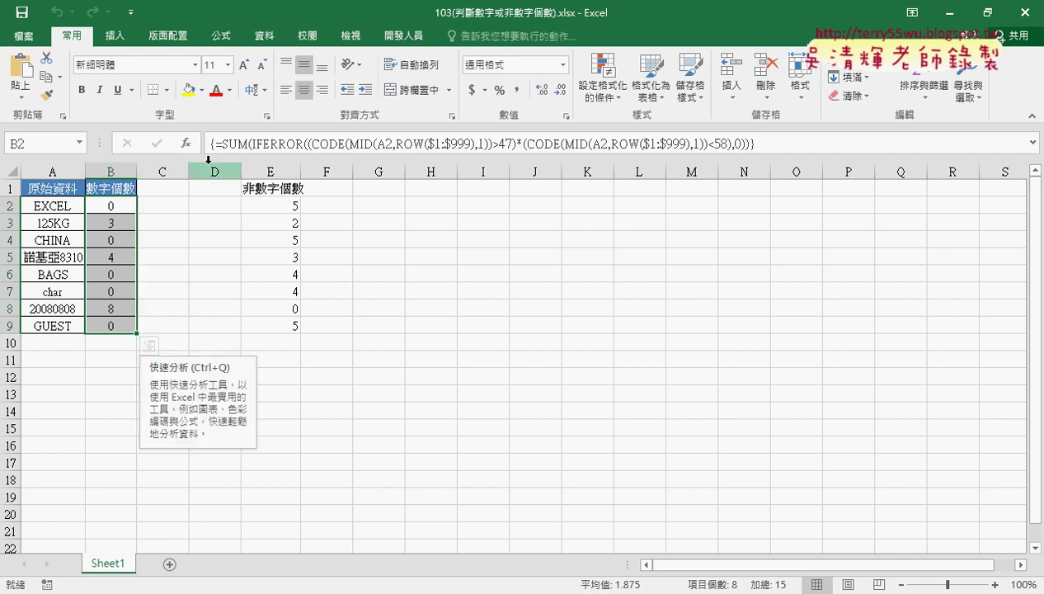
{"action": "key", "text": "Delete"}
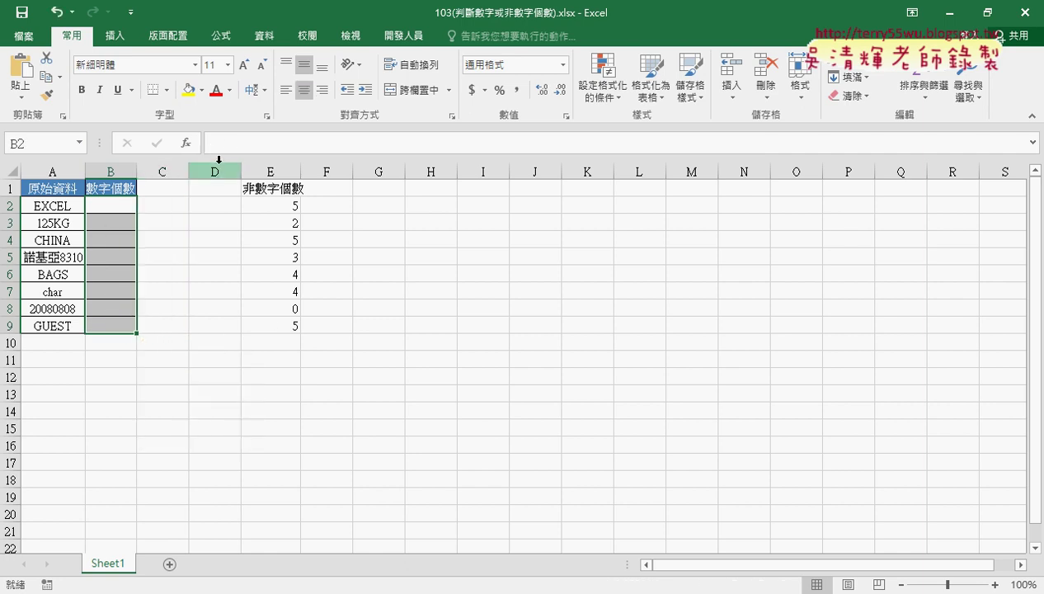
{"action": "left_click", "coordinate": [276, 160]}
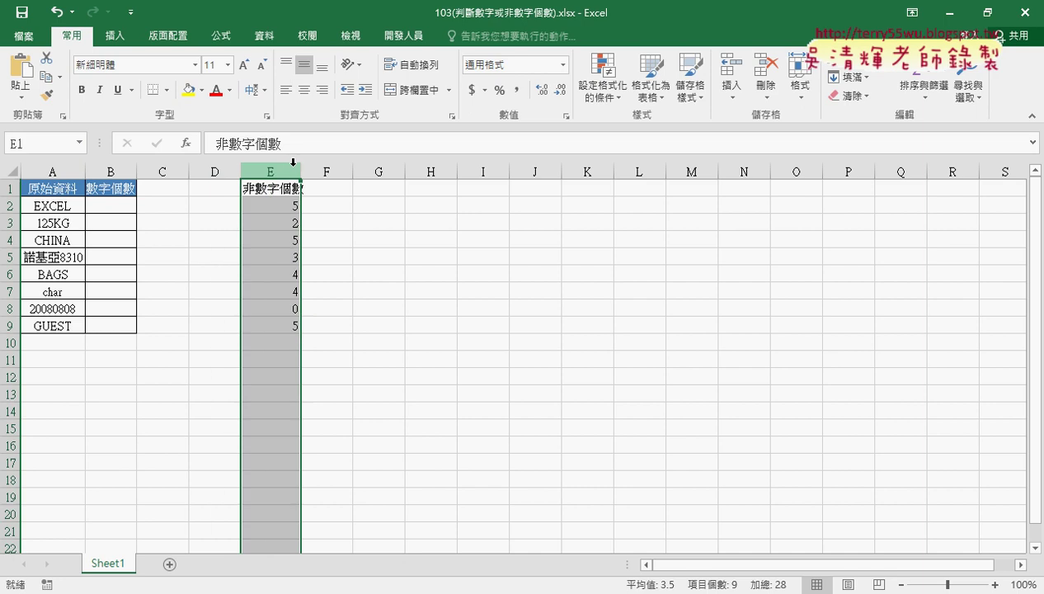
{"action": "right_click", "coordinate": [283, 230]}
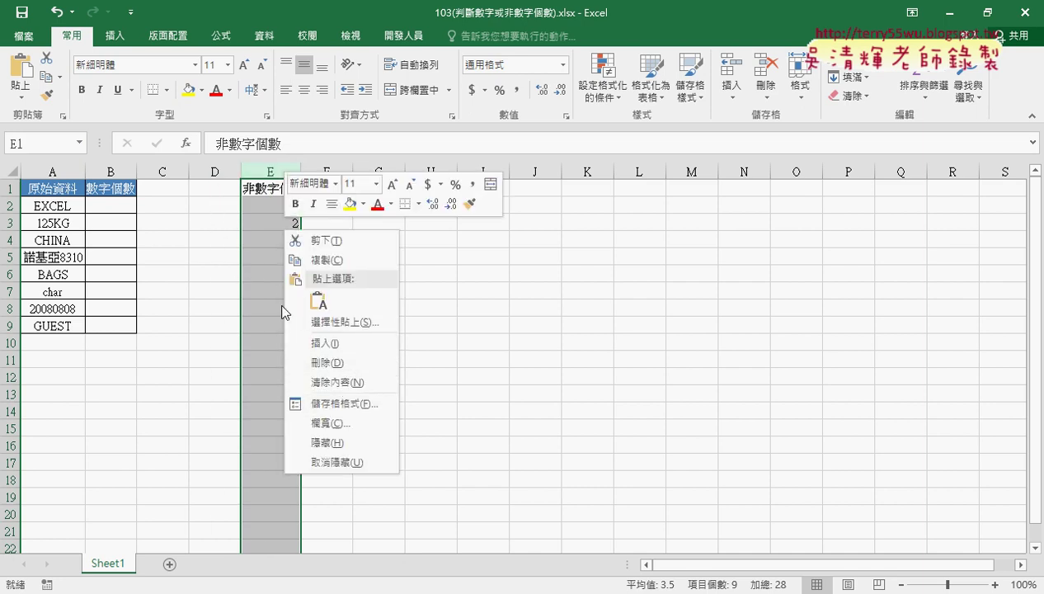
{"action": "left_click", "coordinate": [325, 362]}
Check cells B2–B5 against A3's 125KG value and widen column B
{"action": "left_click", "coordinate": [113, 205]}
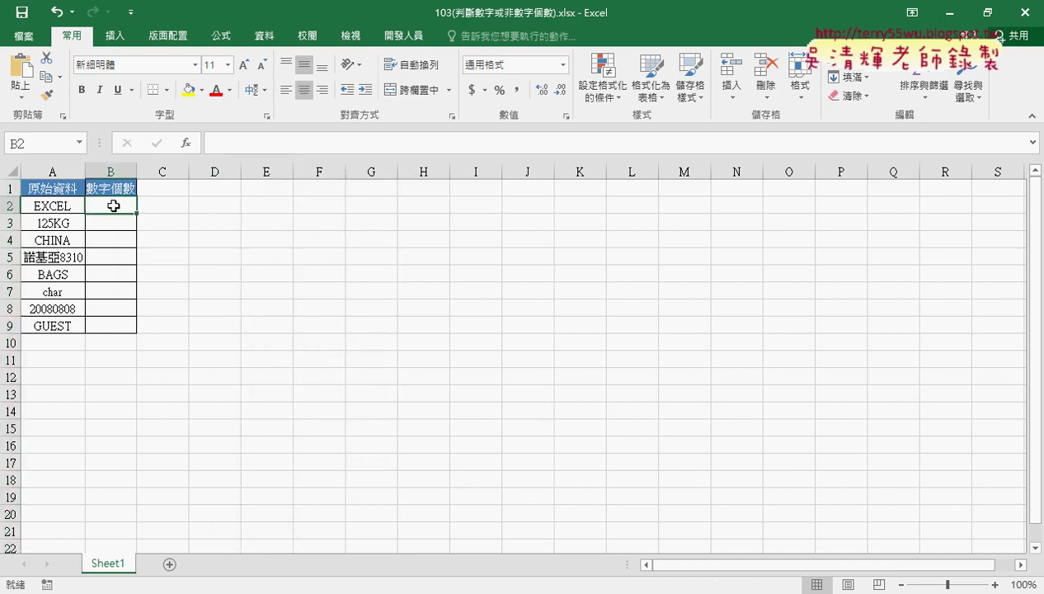
{"action": "left_click", "coordinate": [163, 188]}
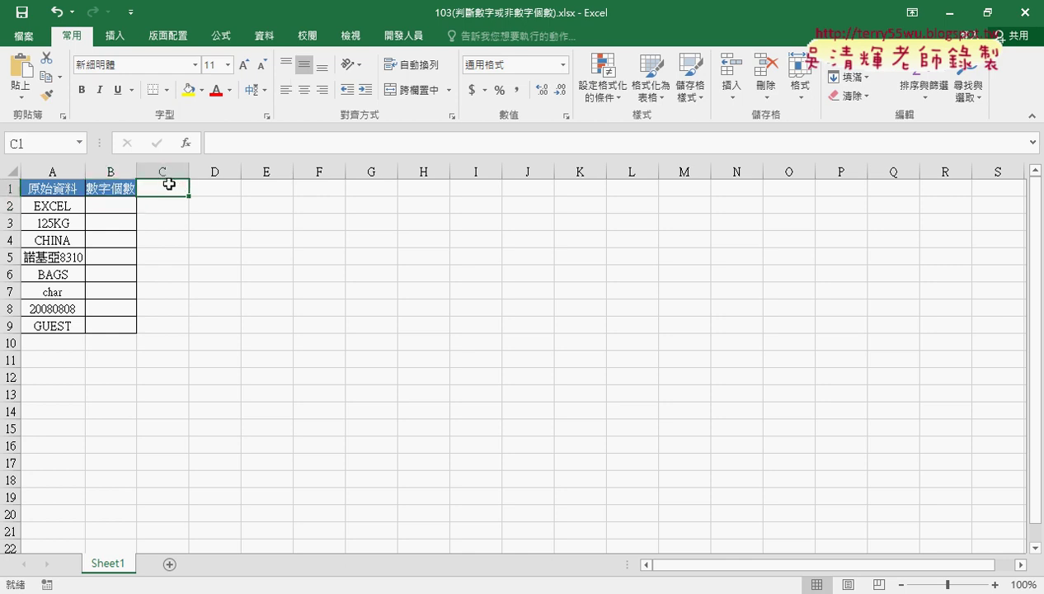
{"action": "left_click", "coordinate": [106, 208]}
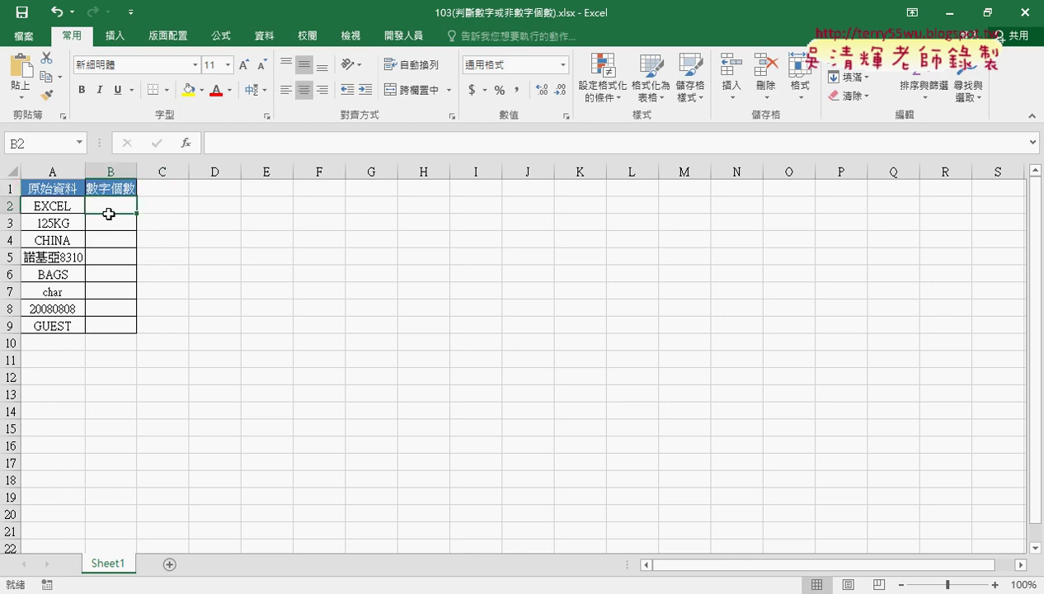
{"action": "left_click", "coordinate": [45, 227]}
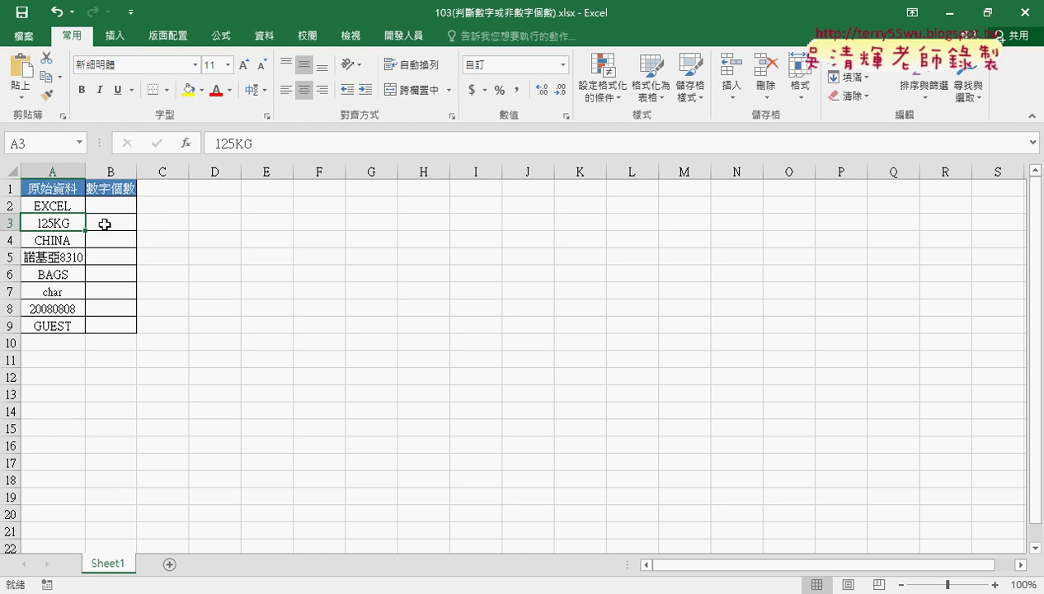
{"action": "left_click", "coordinate": [109, 205]}
{"action": "left_click", "coordinate": [102, 241]}
{"action": "left_click", "coordinate": [119, 258]}
{"action": "left_click_drag", "start_coordinate": [137, 172], "coordinate": [154, 171]}
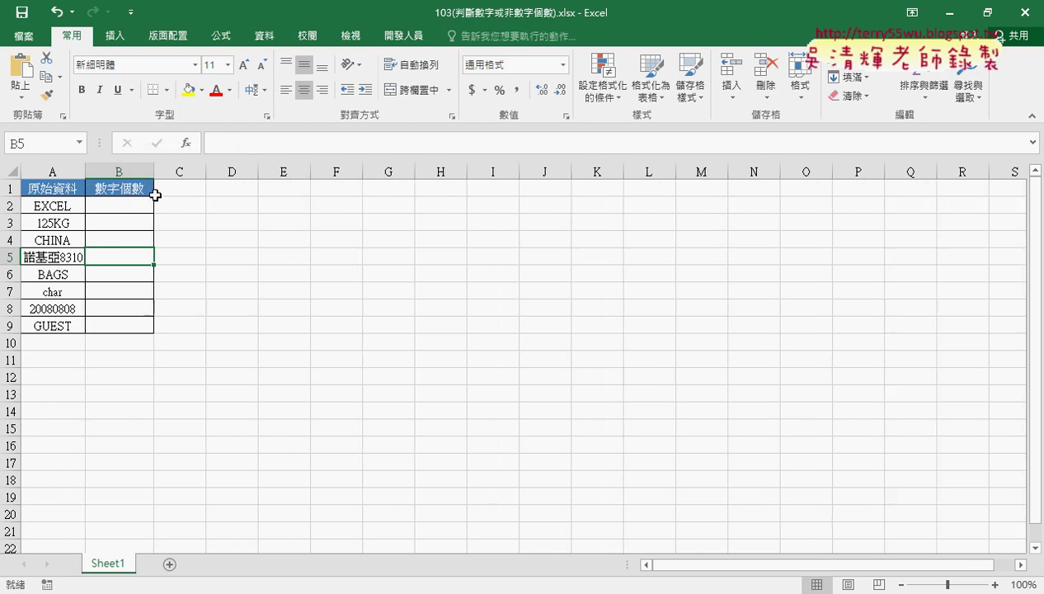
{"action": "left_click", "coordinate": [130, 204]}
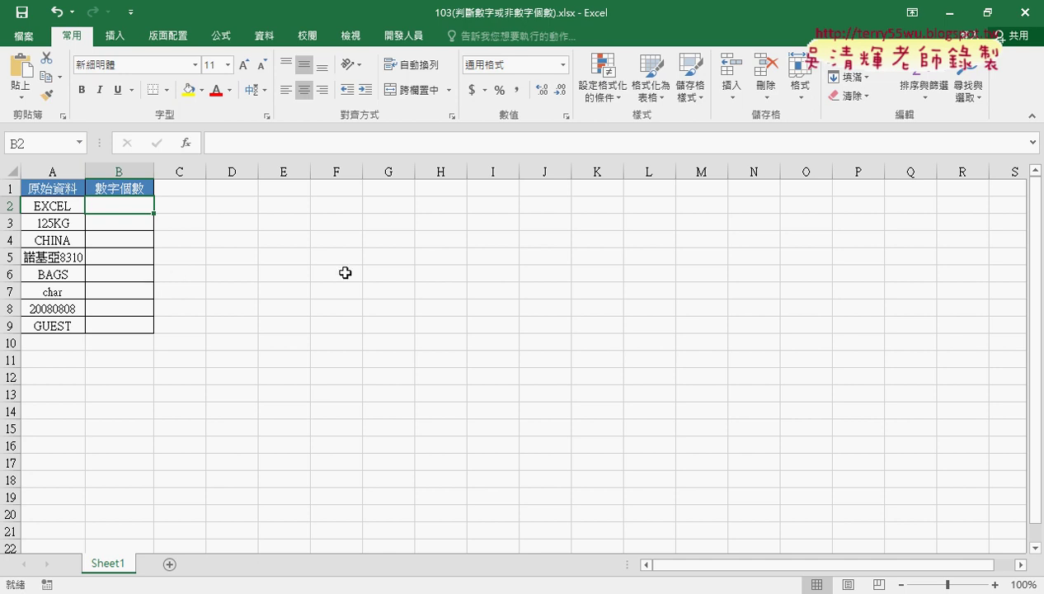
Close the 103 workbook with 不要儲存 and open 152分別擷取長寬高.xlsx
{"action": "left_click", "coordinate": [1025, 12]}
{"action": "left_click", "coordinate": [520, 328]}
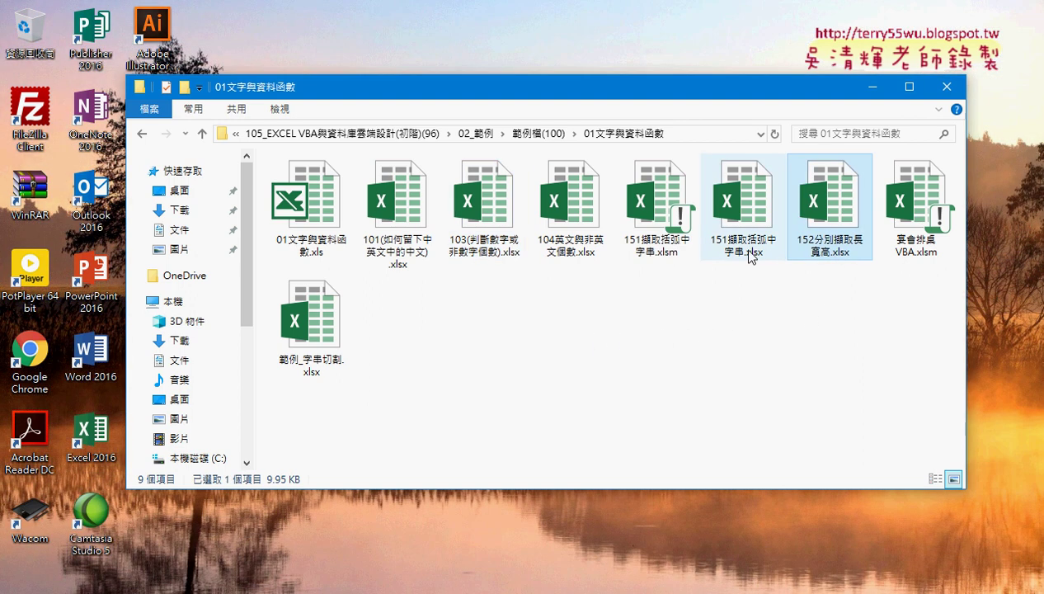
{"action": "left_click", "coordinate": [751, 254]}
{"action": "double_click", "coordinate": [818, 247]}
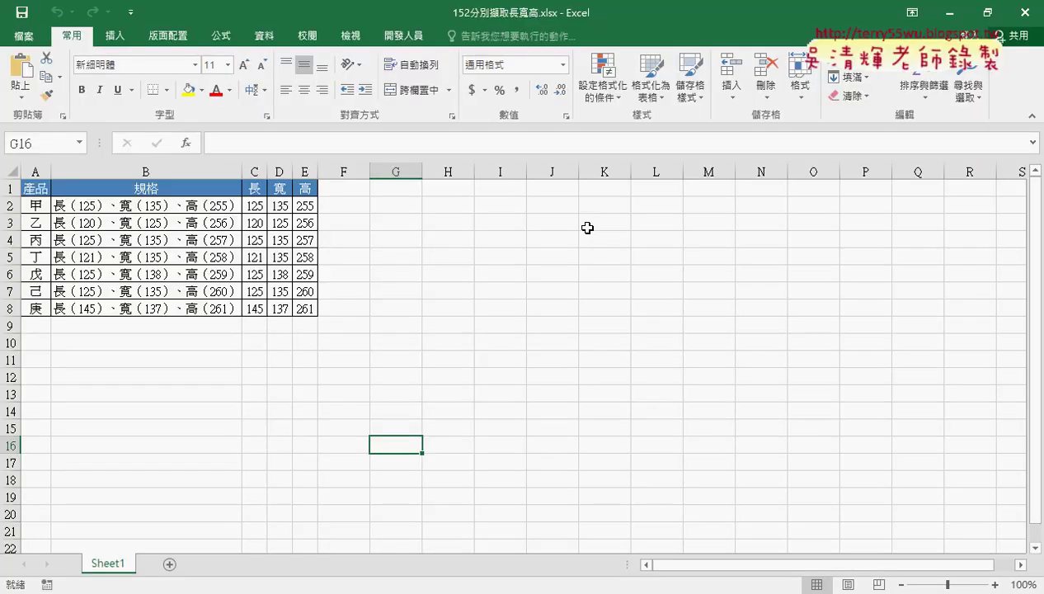
Inspect the length, width and height formulas in C2, D2 and E2
{"action": "left_click", "coordinate": [261, 206]}
{"action": "left_click", "coordinate": [278, 206]}
{"action": "left_click", "coordinate": [301, 207]}
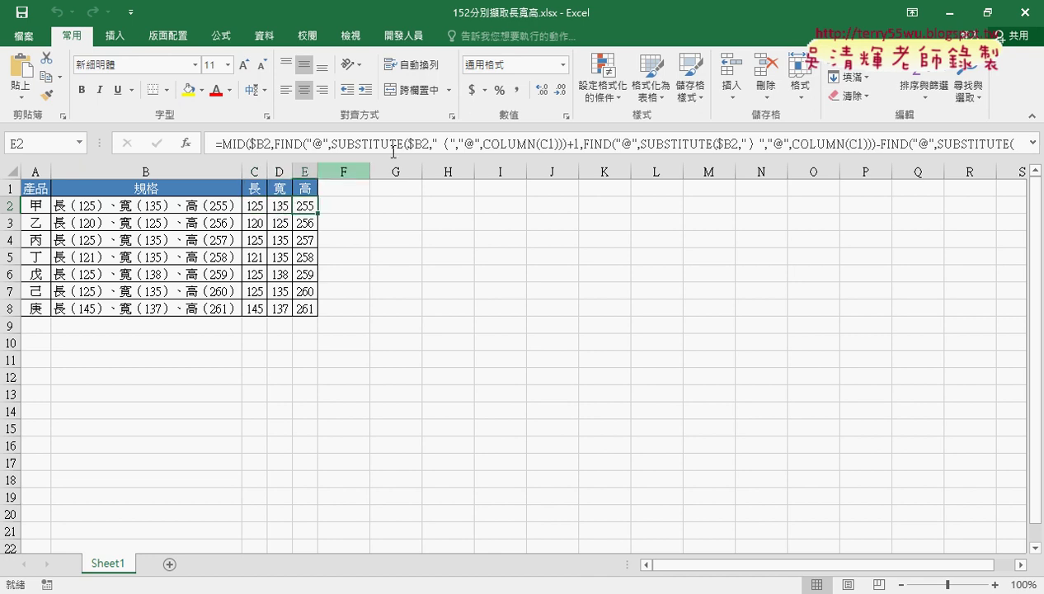
{"action": "left_click", "coordinate": [1031, 143]}
{"action": "left_click", "coordinate": [1031, 143]}
Clear the 長, 寬, 高 results in C2:E8 and show the 資料 tab
{"action": "left_click_drag", "start_coordinate": [254, 206], "coordinate": [306, 281]}
{"action": "key", "text": "Delete"}
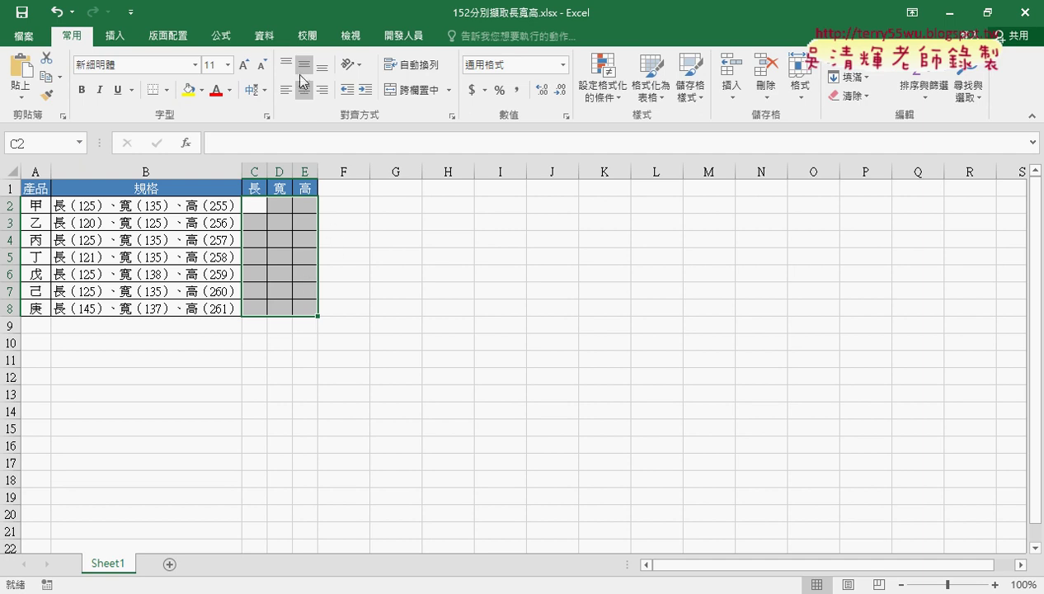
{"action": "left_click", "coordinate": [270, 41]}
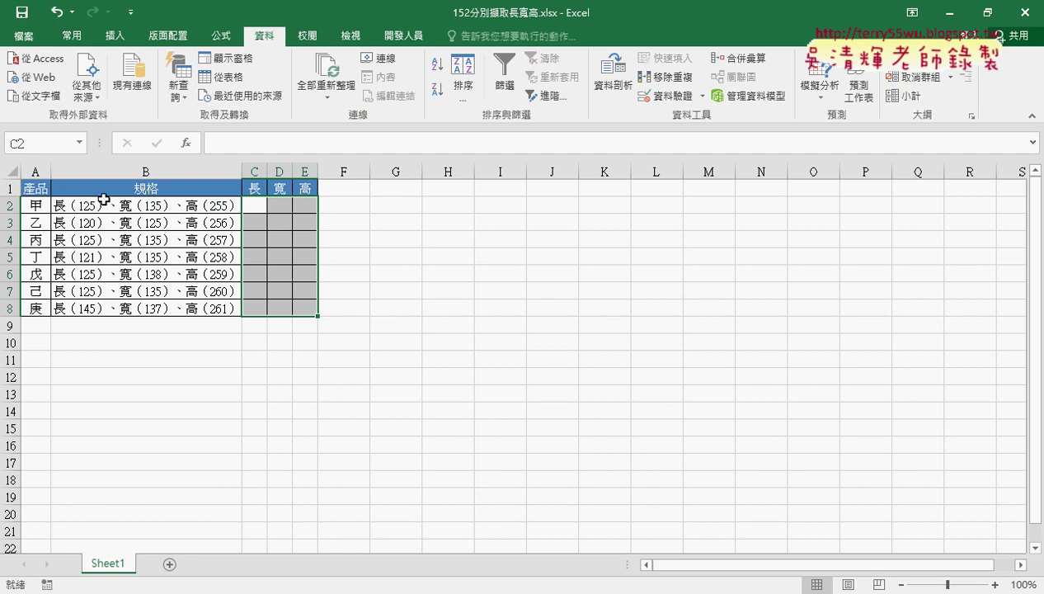
Select the spec text in column B and start a fixed-width Text to Columns split, reaching the column-break step
{"action": "left_click", "coordinate": [438, 259]}
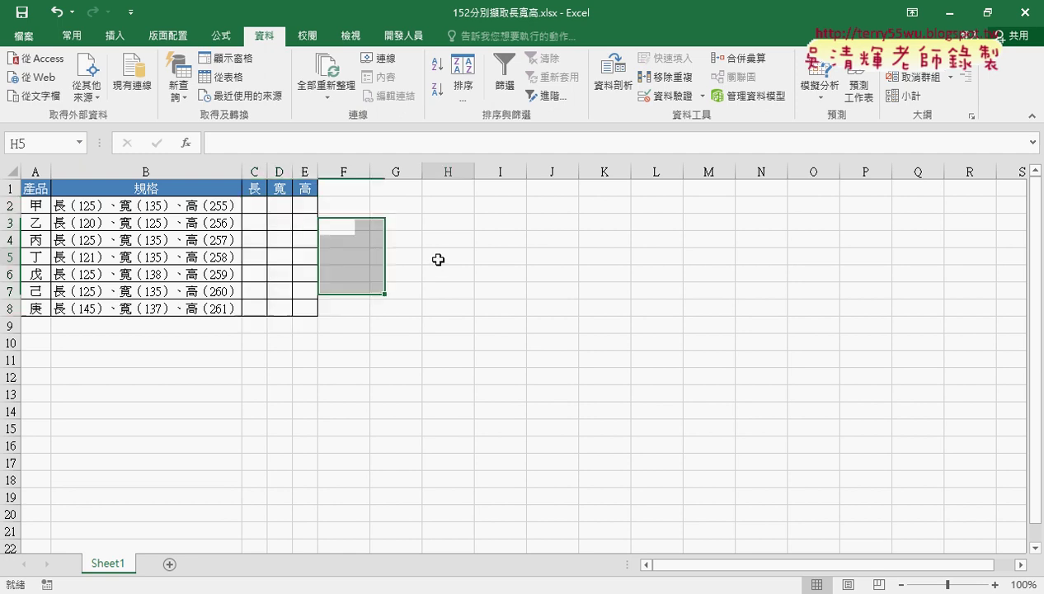
{"action": "left_click_drag", "start_coordinate": [147, 205], "coordinate": [138, 311]}
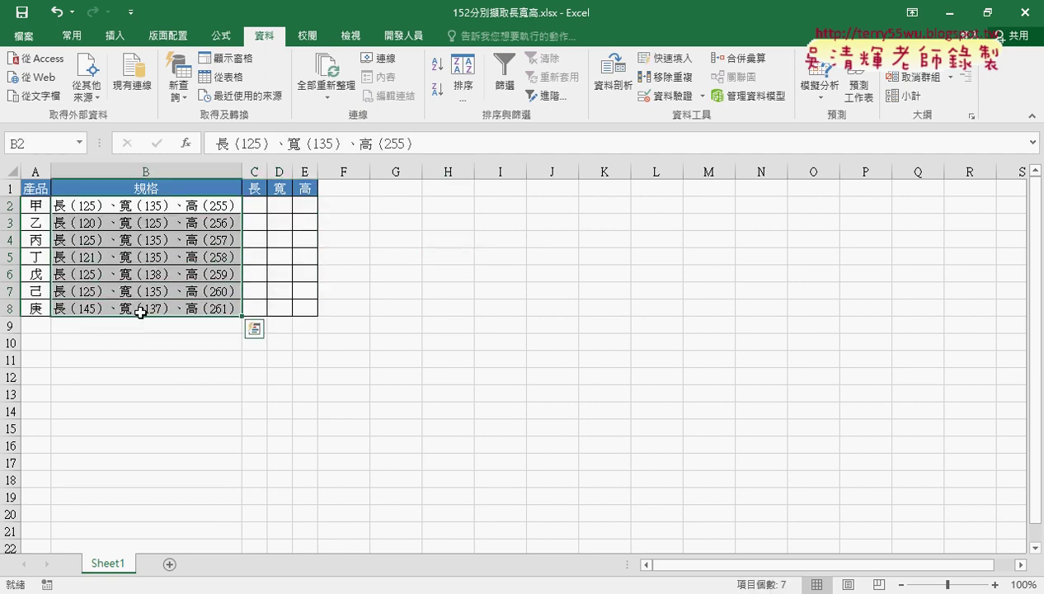
{"action": "left_click", "coordinate": [602, 91]}
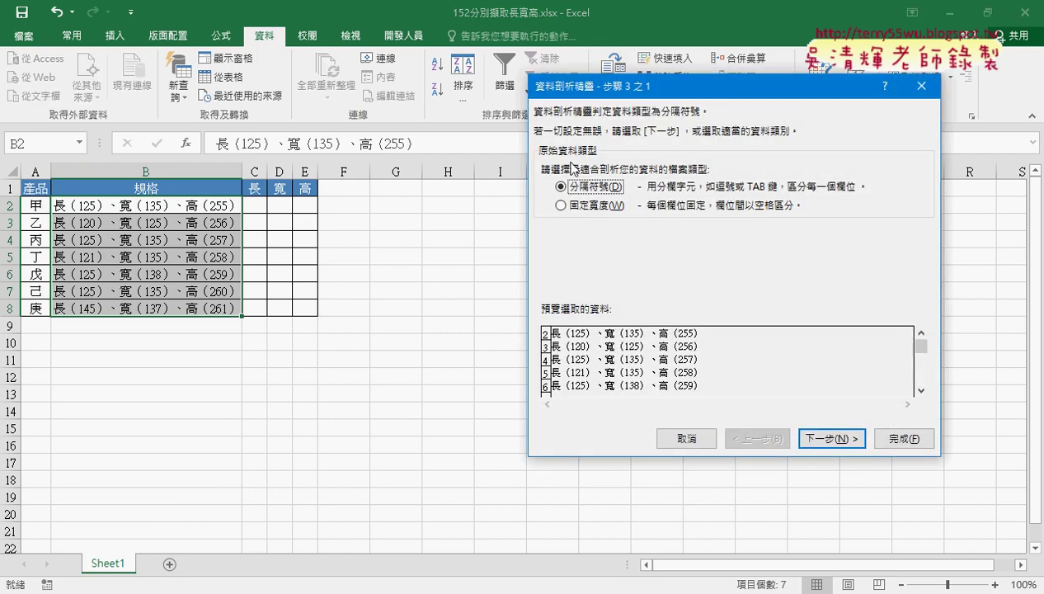
{"action": "left_click", "coordinate": [563, 207]}
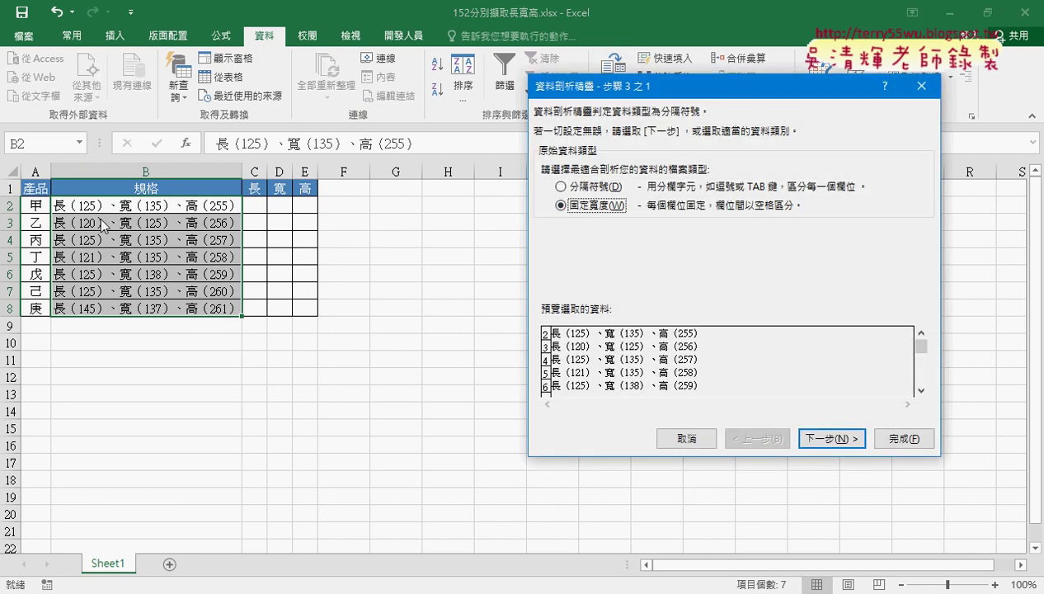
{"action": "left_click", "coordinate": [591, 188]}
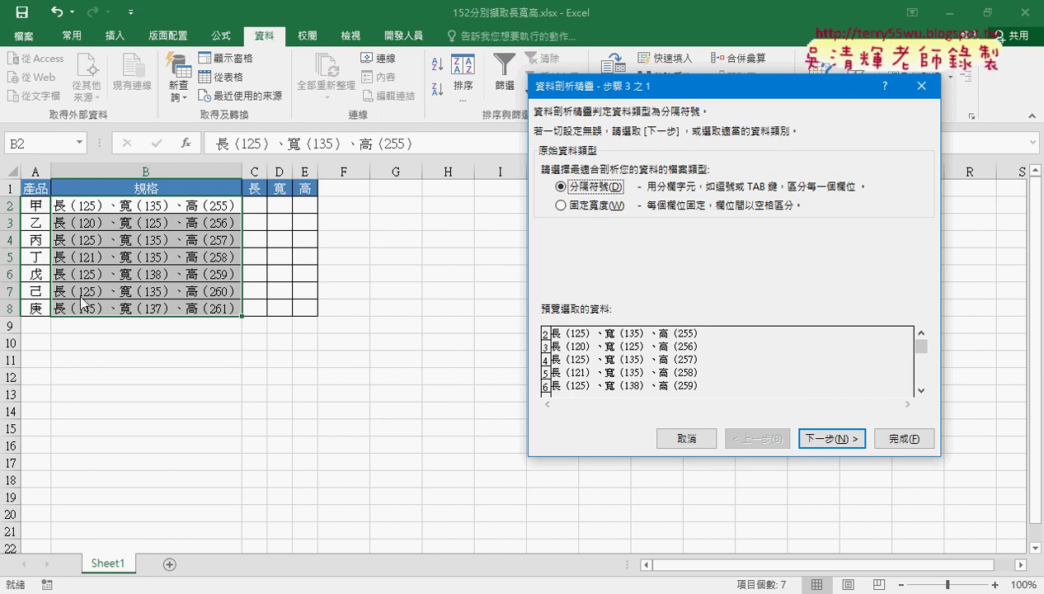
{"action": "left_click", "coordinate": [590, 212]}
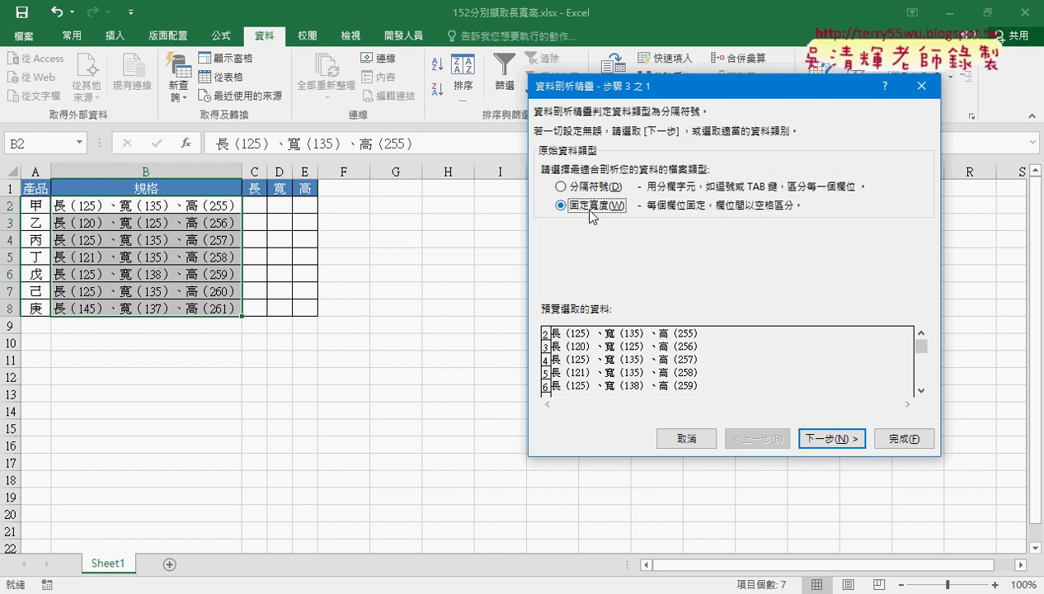
{"action": "left_click", "coordinate": [843, 442]}
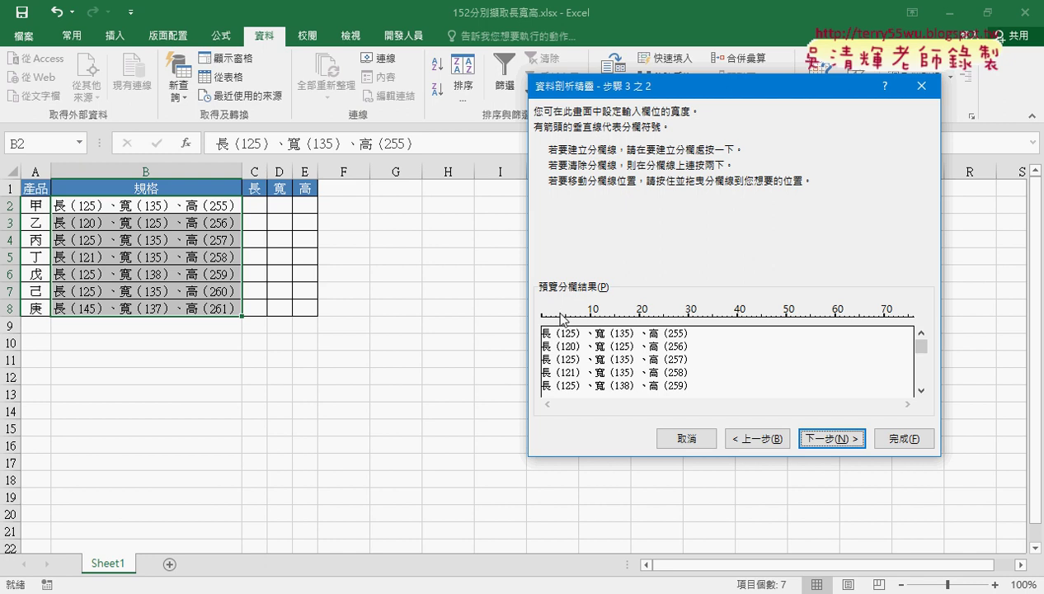
Place column breaks before and after the length, width and height values in the preview
{"action": "left_click", "coordinate": [560, 316]}
{"action": "left_click", "coordinate": [576, 316]}
{"action": "left_click", "coordinate": [615, 317]}
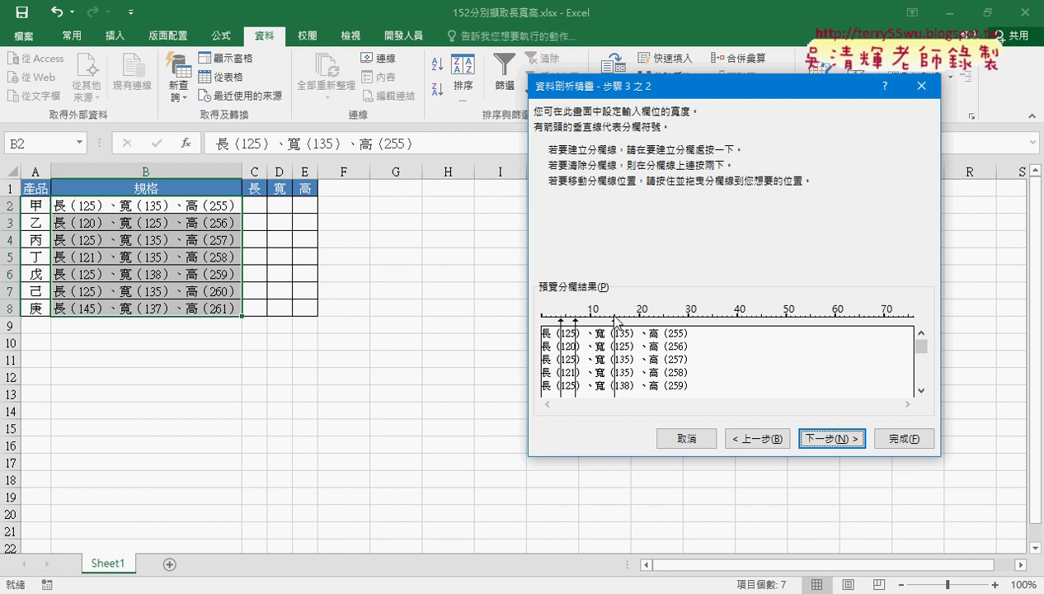
{"action": "left_click", "coordinate": [628, 316]}
{"action": "left_click", "coordinate": [668, 315]}
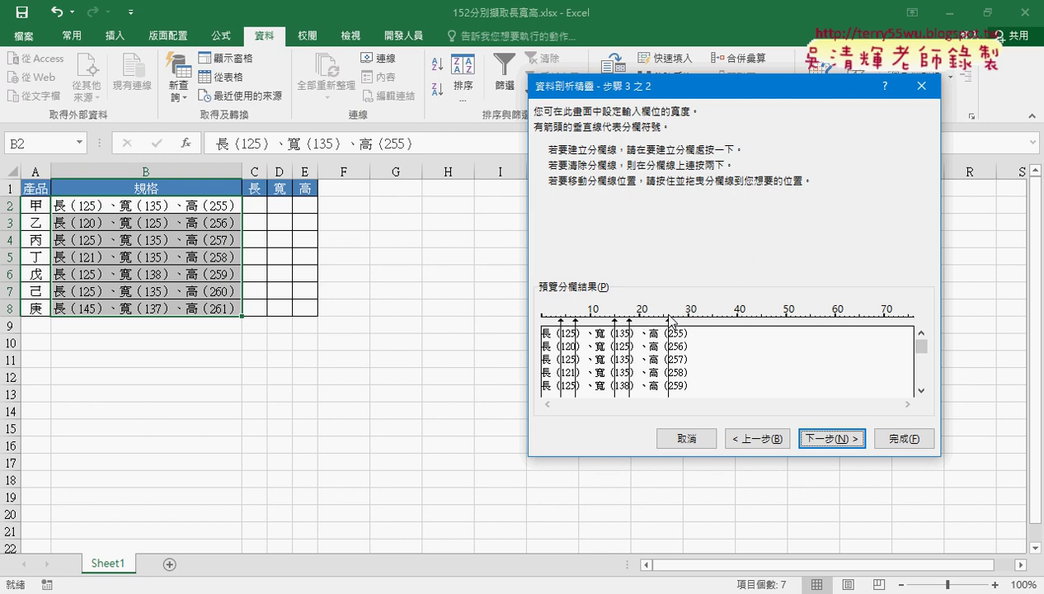
{"action": "left_click", "coordinate": [691, 317]}
{"action": "left_click_drag", "start_coordinate": [691, 328], "coordinate": [683, 328]}
{"action": "left_click", "coordinate": [817, 439]}
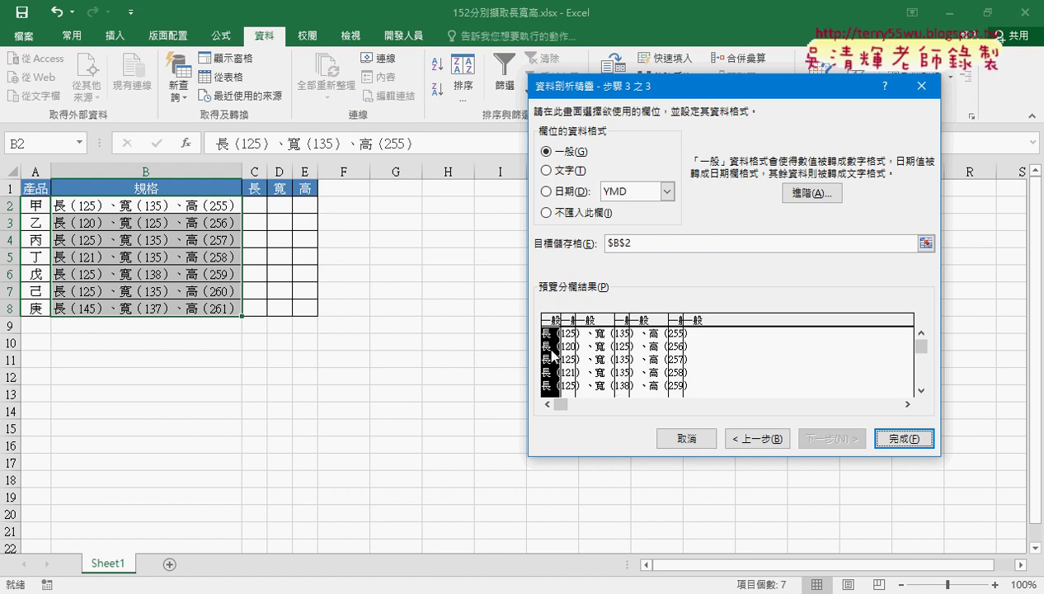
Set every non-number text column in the preview to Do not import
{"action": "left_click", "coordinate": [547, 212]}
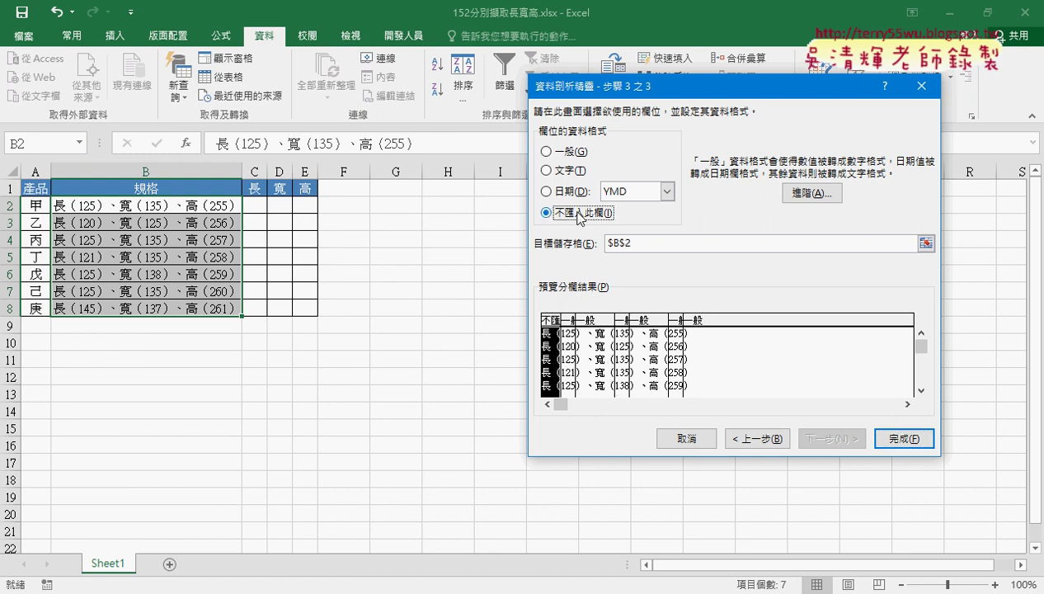
{"action": "left_click", "coordinate": [594, 347]}
{"action": "left_click", "coordinate": [554, 213]}
{"action": "left_click", "coordinate": [647, 361]}
{"action": "left_click", "coordinate": [547, 212]}
{"action": "left_click", "coordinate": [699, 373]}
{"action": "left_click", "coordinate": [547, 212]}
Send the split output to $C$2, finish, and confirm replacing the data in C–E
{"action": "left_click", "coordinate": [635, 243]}
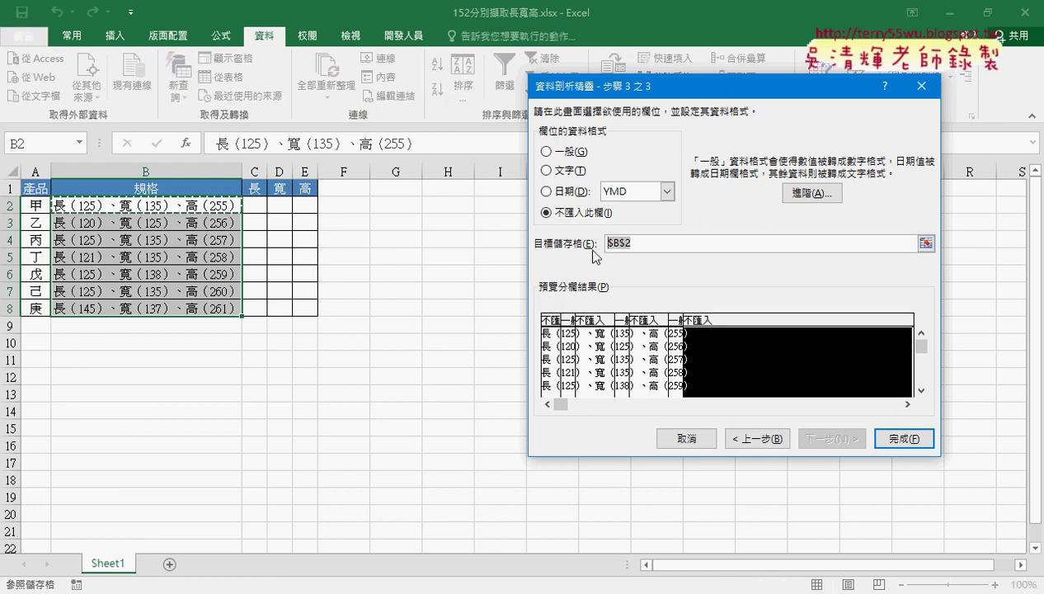
{"action": "left_click", "coordinate": [261, 209]}
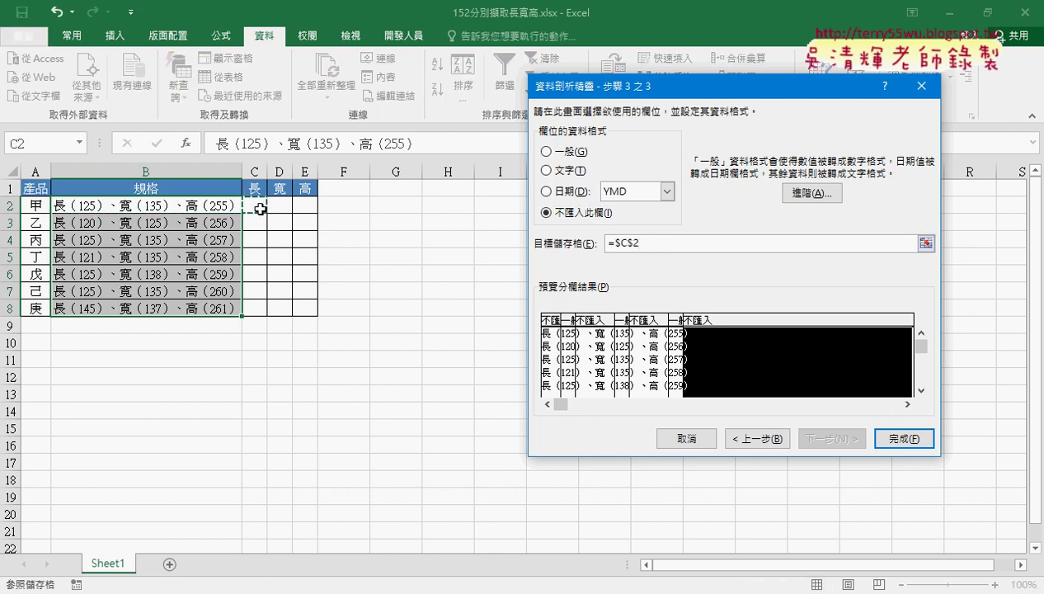
{"action": "left_click", "coordinate": [905, 438]}
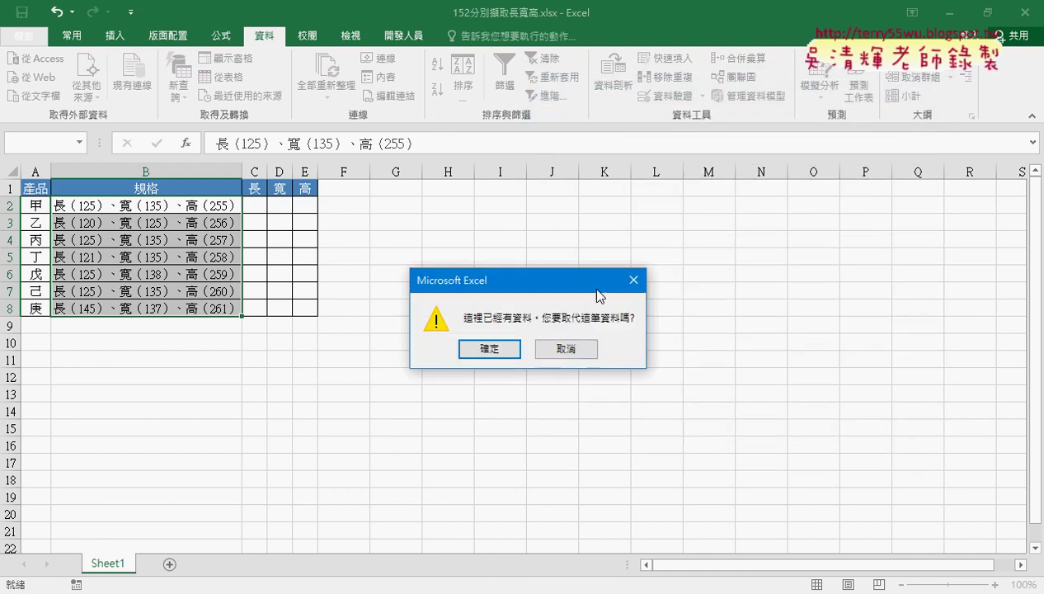
{"action": "left_click_drag", "start_coordinate": [525, 287], "coordinate": [437, 171]}
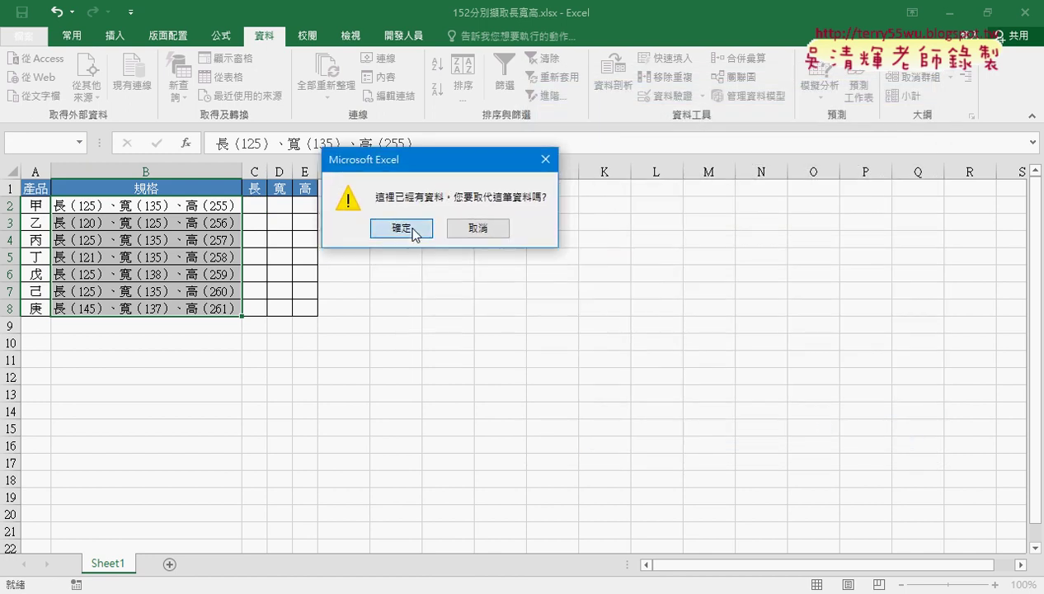
{"action": "left_click", "coordinate": [412, 230]}
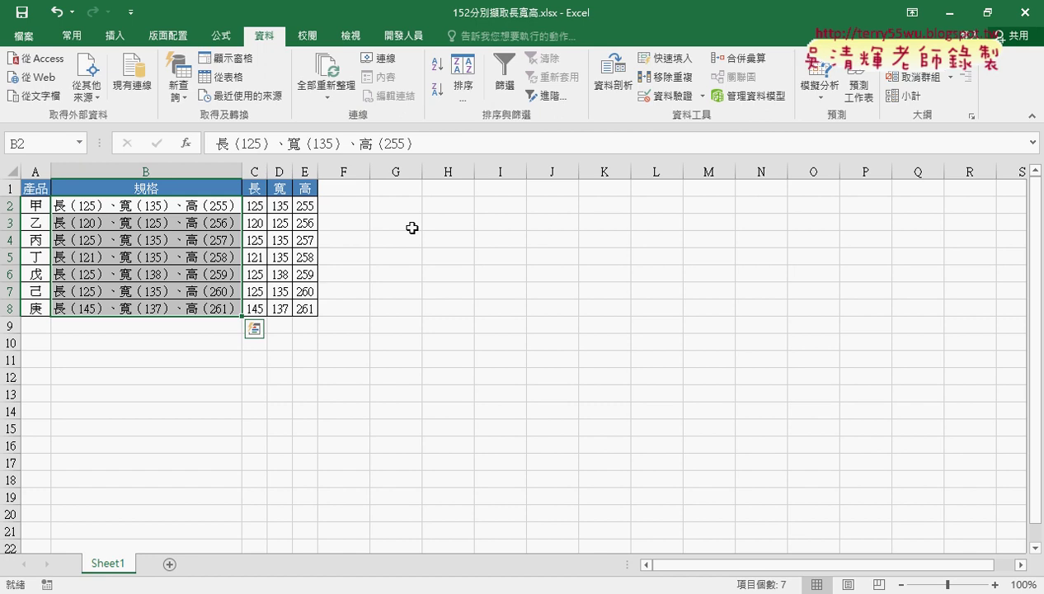
With cell I3 selected, start recording a workbook macro named 資料剖析
{"action": "left_click", "coordinate": [402, 43]}
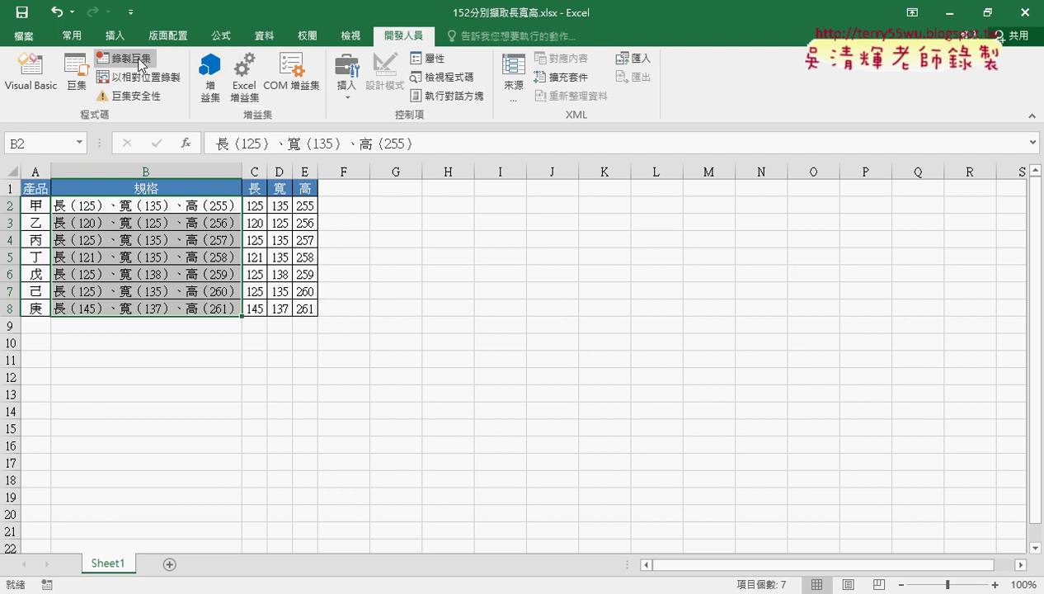
{"action": "left_click", "coordinate": [480, 220]}
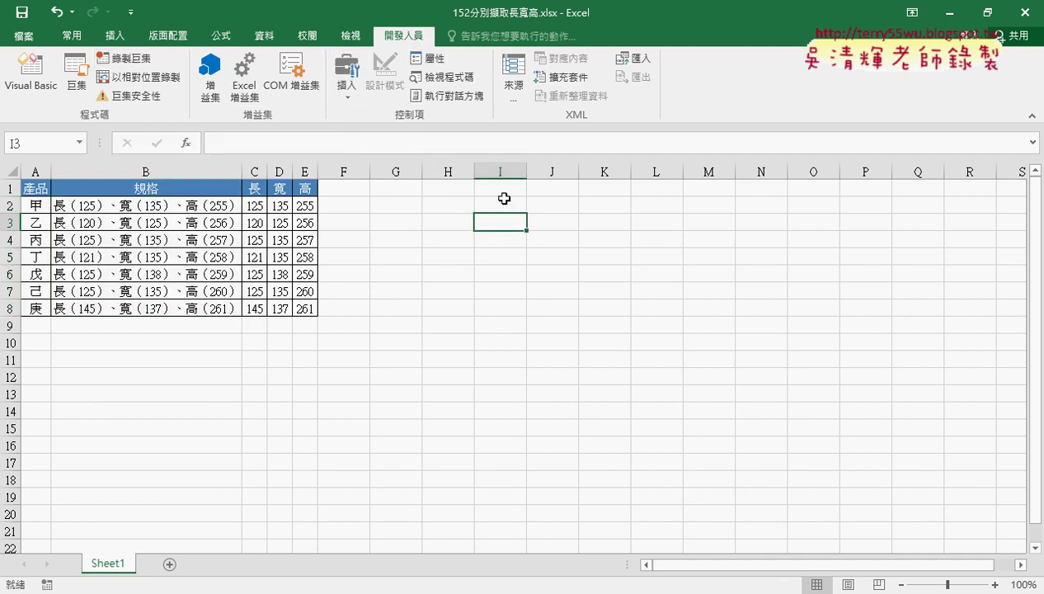
{"action": "left_click", "coordinate": [126, 61]}
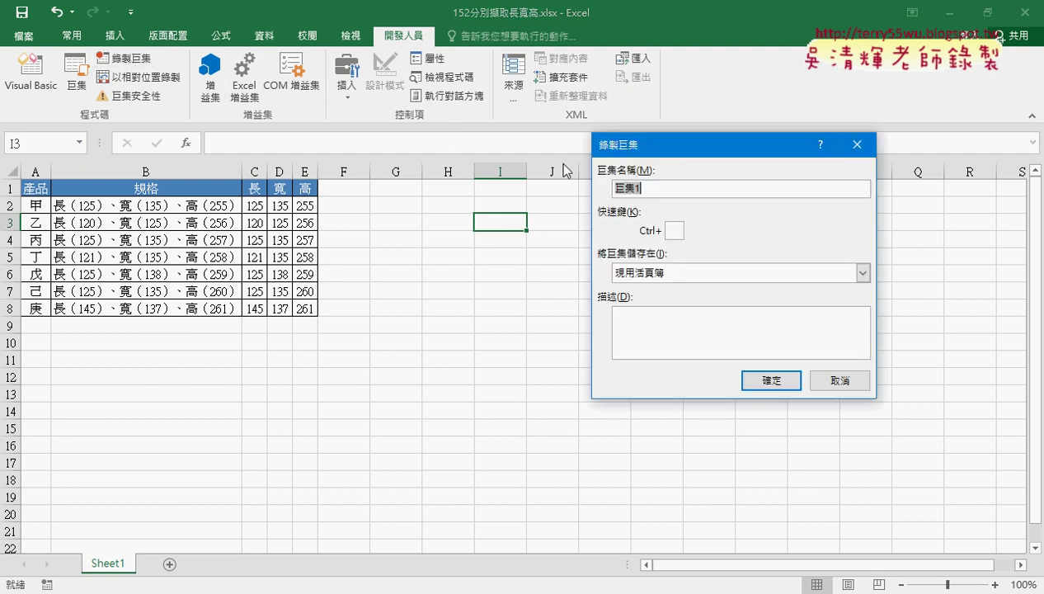
{"action": "type", "text": "資料擷取"}
{"action": "key", "text": "Down"}
{"action": "key", "text": "Return"}
{"action": "key", "text": "Down"}
{"action": "key", "text": "Down"}
{"action": "key", "text": "Down"}
{"action": "key", "text": "Down"}
{"action": "key", "text": "Down"}
{"action": "key", "text": "Down"}
{"action": "key", "text": "Down"}
{"action": "key", "text": "Down"}
{"action": "key", "text": "Down"}
{"action": "key", "text": "Down"}
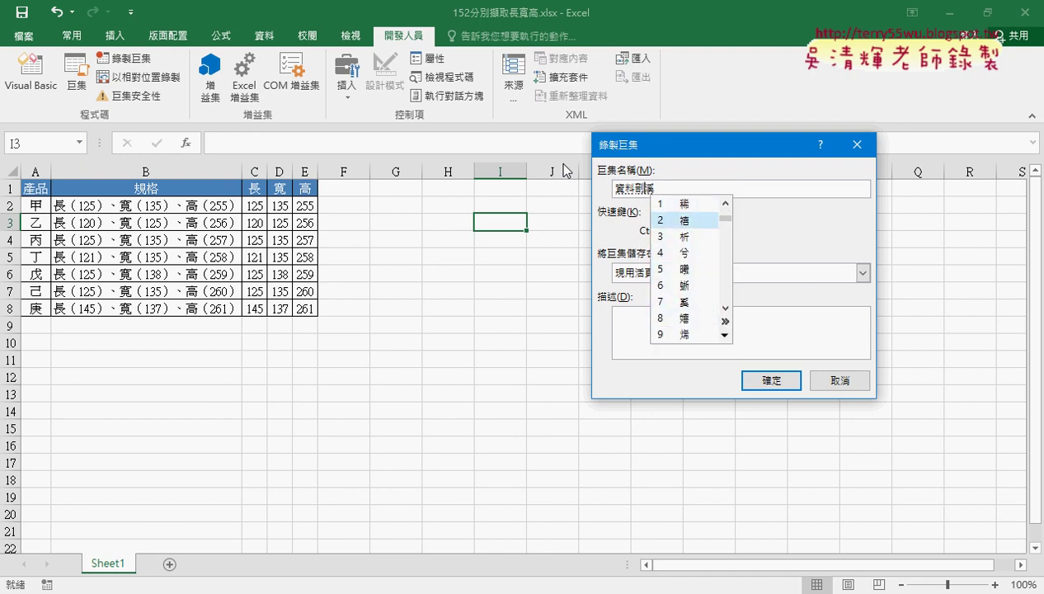
{"action": "key", "text": "Down"}
{"action": "key", "text": "Return"}
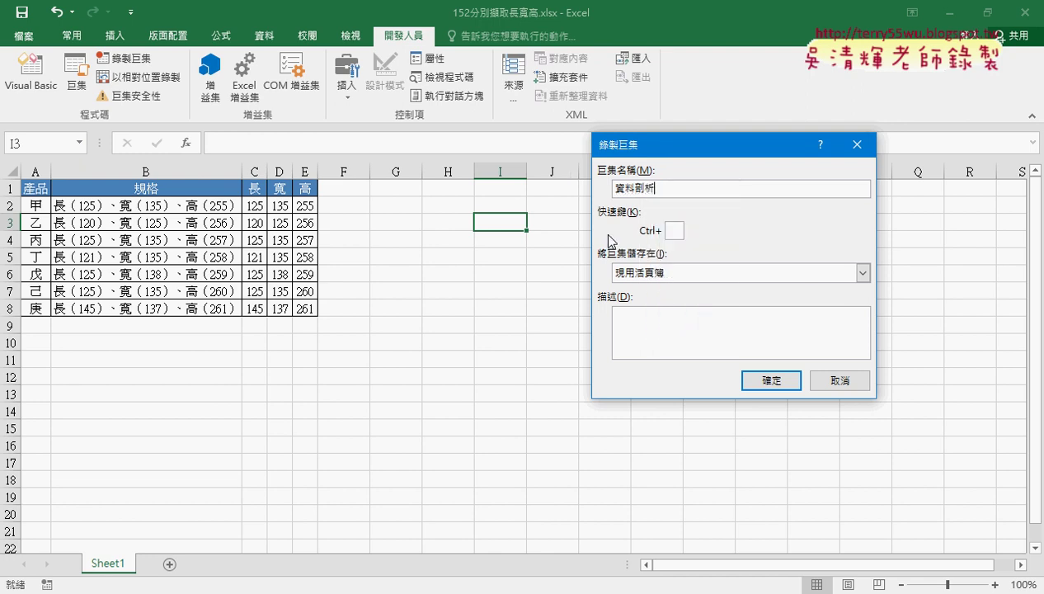
{"action": "left_click_drag", "start_coordinate": [771, 384], "coordinate": [752, 356]}
{"action": "left_click", "coordinate": [772, 380]}
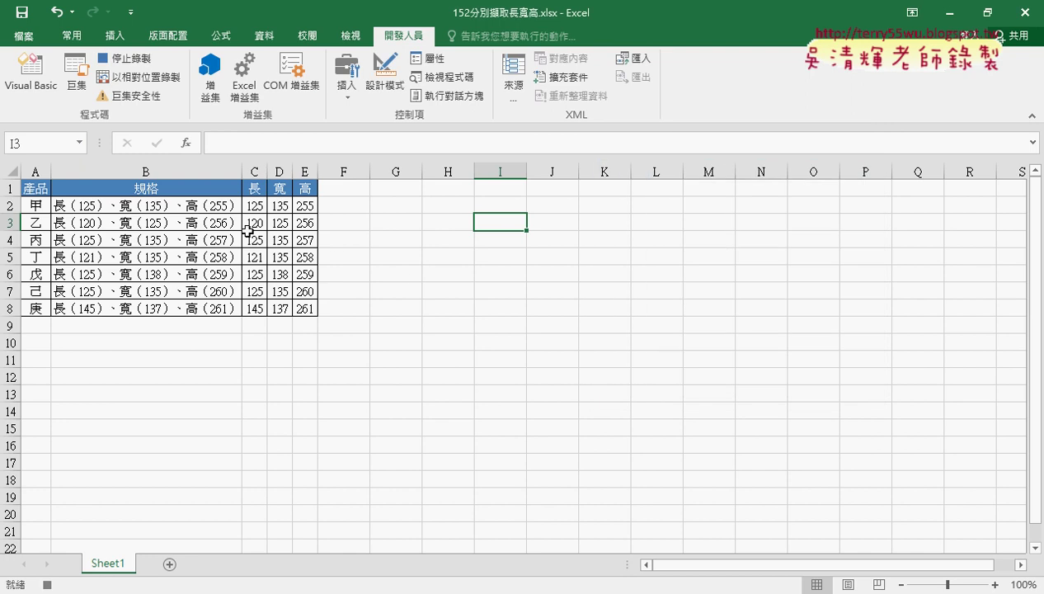
Select the spec text B2:B8 and start a fixed-width Text to Columns split
{"action": "left_click", "coordinate": [215, 207]}
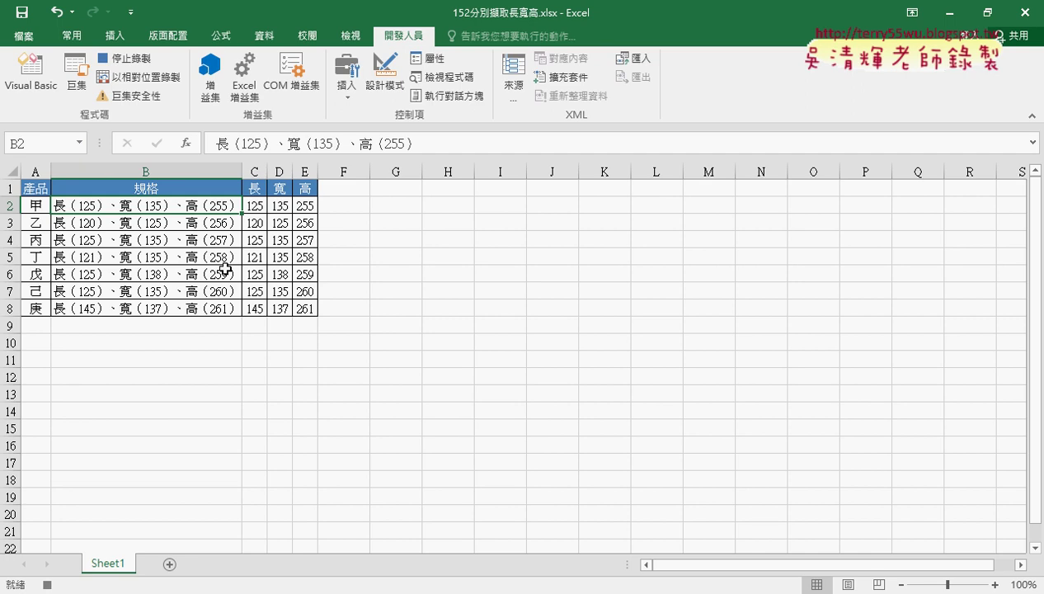
{"action": "key", "text": "ctrl+shift+Down"}
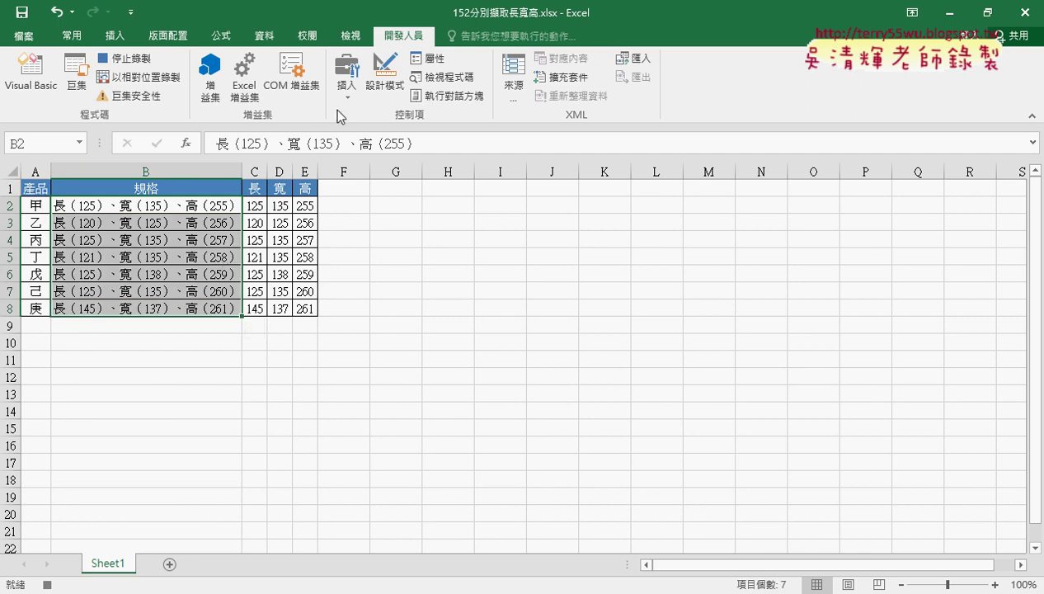
{"action": "left_click", "coordinate": [265, 36]}
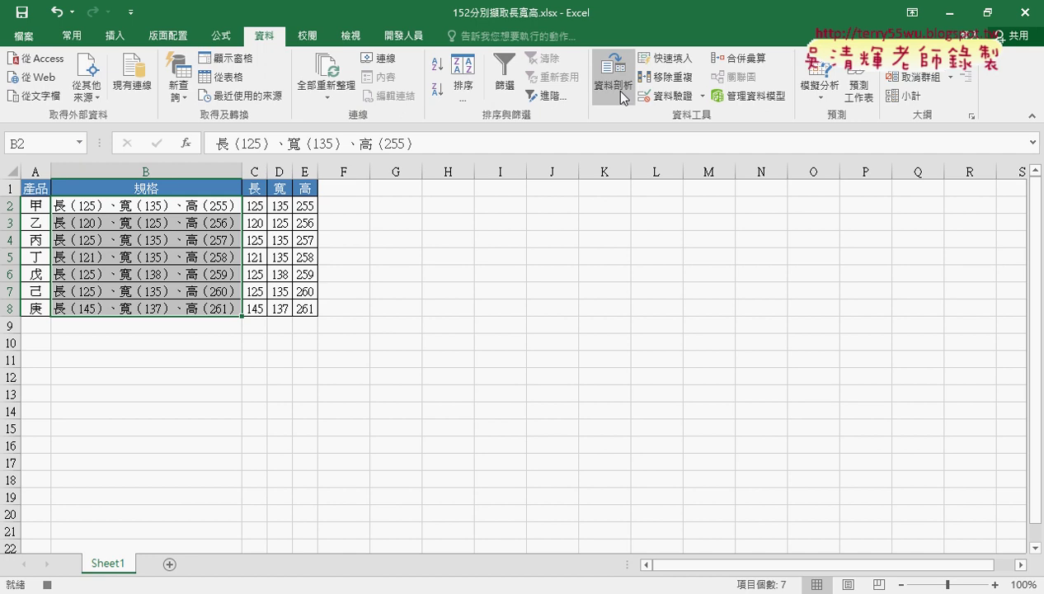
{"action": "left_click", "coordinate": [612, 86]}
{"action": "left_click", "coordinate": [586, 206]}
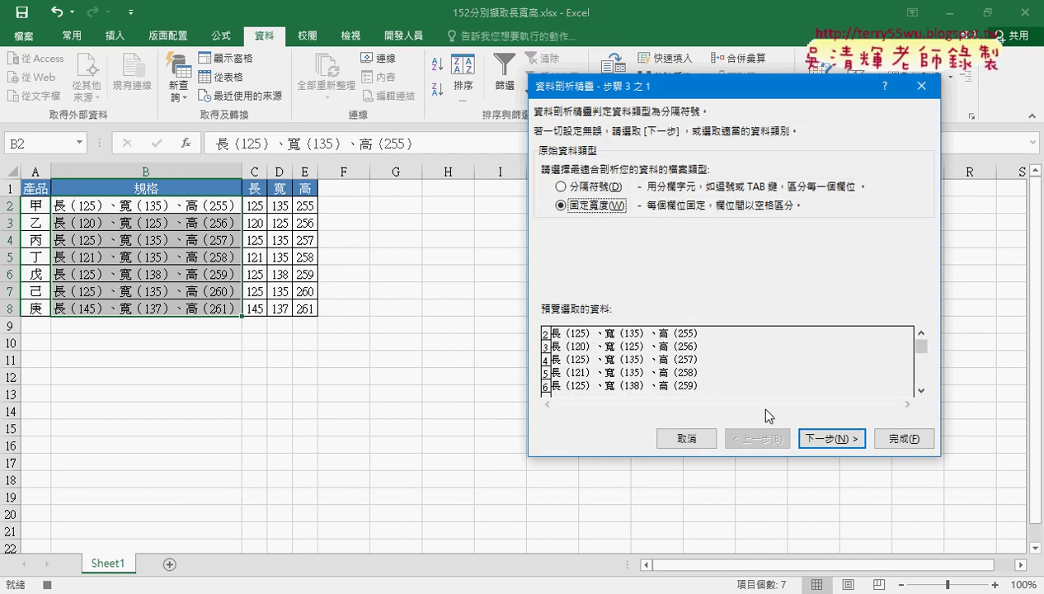
{"action": "left_click", "coordinate": [827, 438]}
Place column breaks around the length, width and height values
{"action": "left_click", "coordinate": [561, 317]}
{"action": "left_click_drag", "start_coordinate": [561, 317], "coordinate": [575, 316]}
{"action": "left_click", "coordinate": [575, 316]}
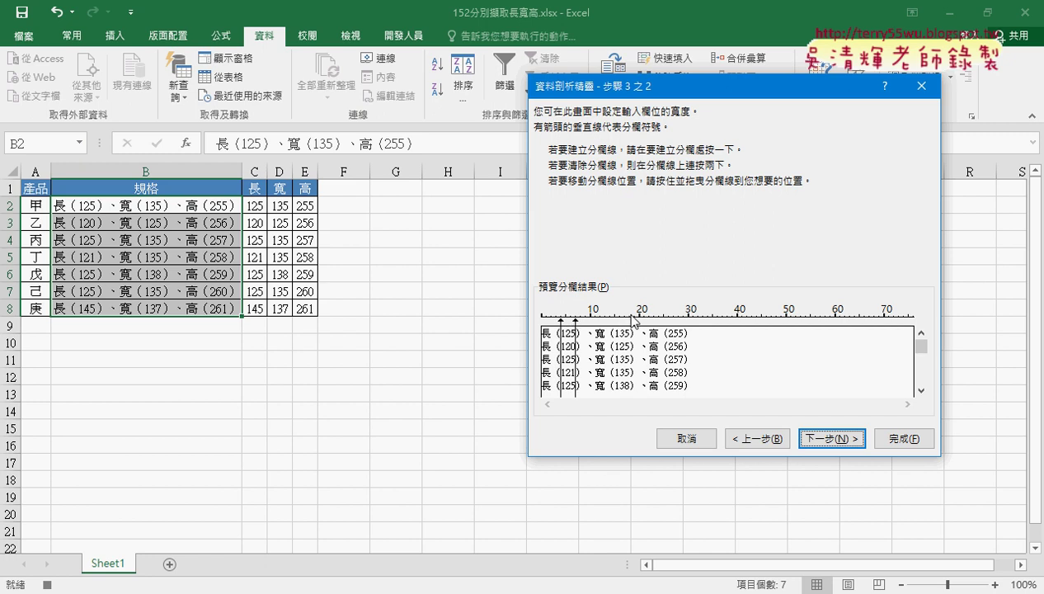
{"action": "left_click", "coordinate": [614, 316]}
{"action": "left_click", "coordinate": [628, 316]}
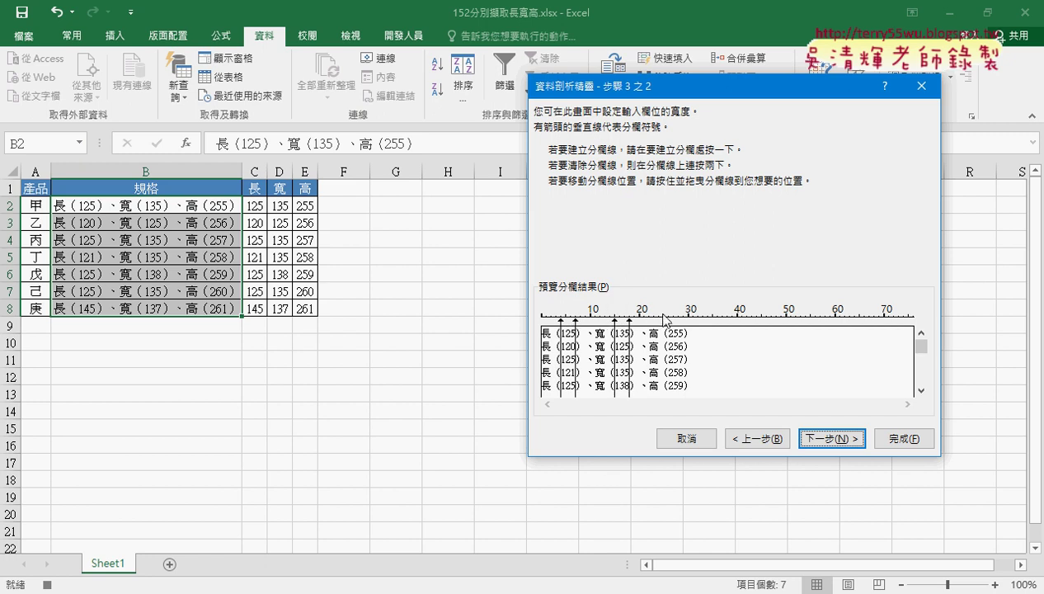
{"action": "left_click", "coordinate": [668, 316]}
{"action": "left_click", "coordinate": [831, 438]}
Set the bracket and separator text columns to Do not import
{"action": "left_click", "coordinate": [569, 213]}
{"action": "left_click", "coordinate": [596, 359]}
{"action": "left_click", "coordinate": [545, 213]}
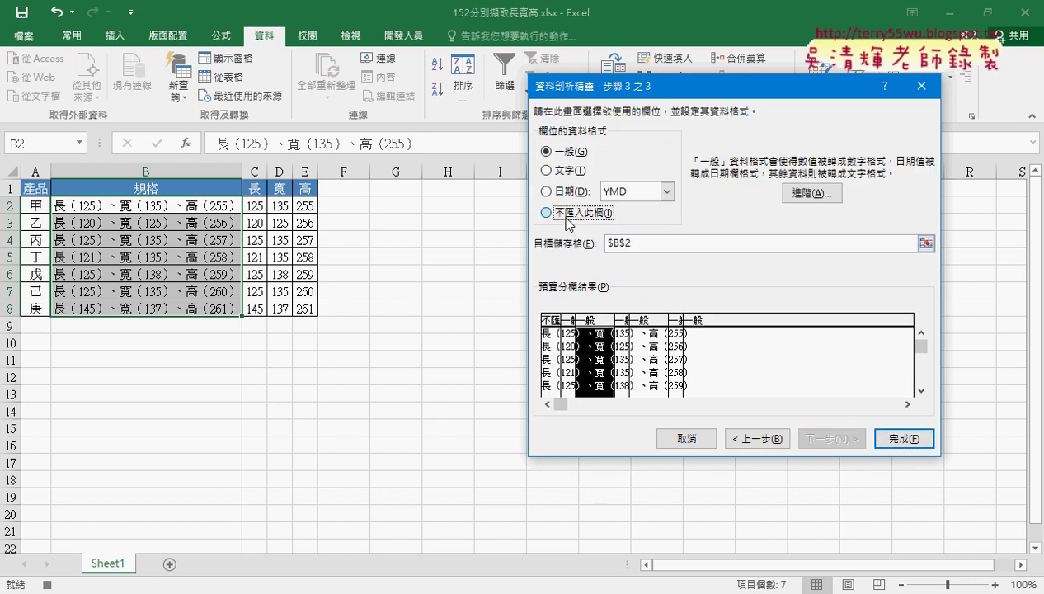
{"action": "left_click", "coordinate": [648, 367]}
{"action": "left_click", "coordinate": [545, 213]}
{"action": "left_click", "coordinate": [752, 363]}
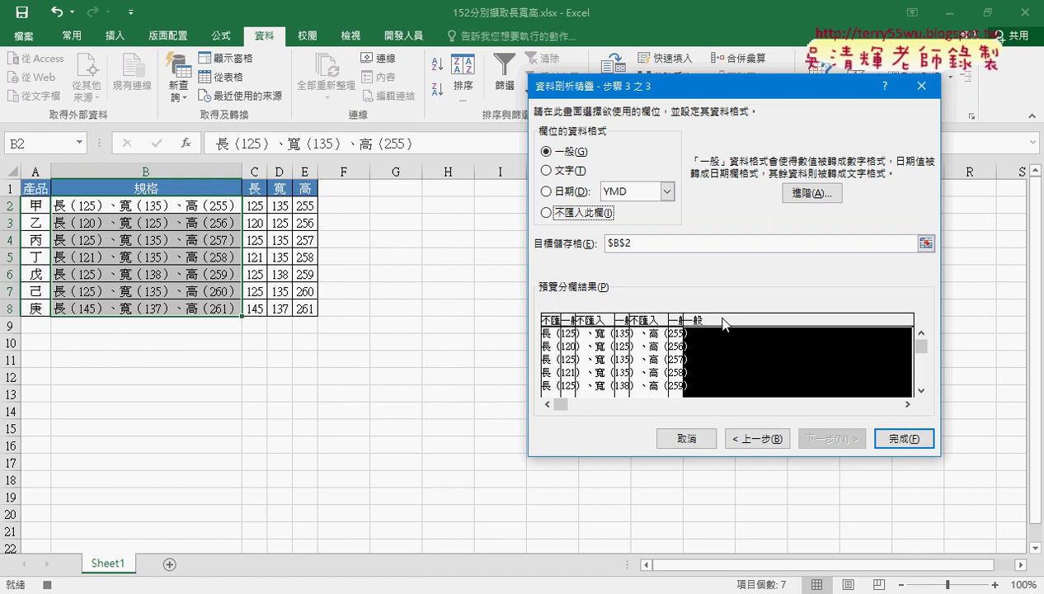
{"action": "left_click", "coordinate": [545, 212]}
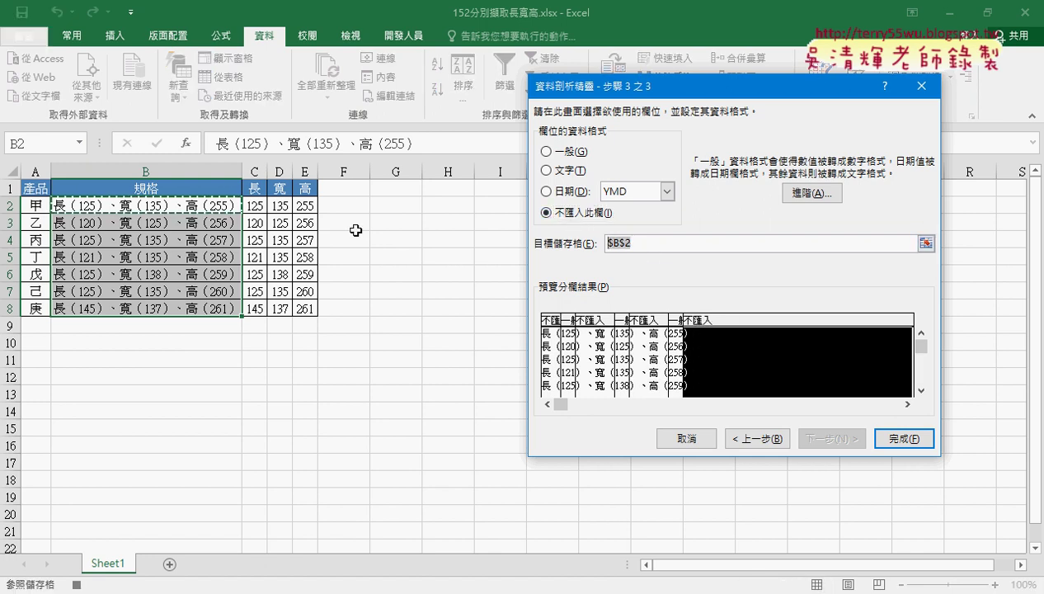
Send the split to $C$2, finish, and confirm replacing the existing C–E data
{"action": "left_click", "coordinate": [254, 206]}
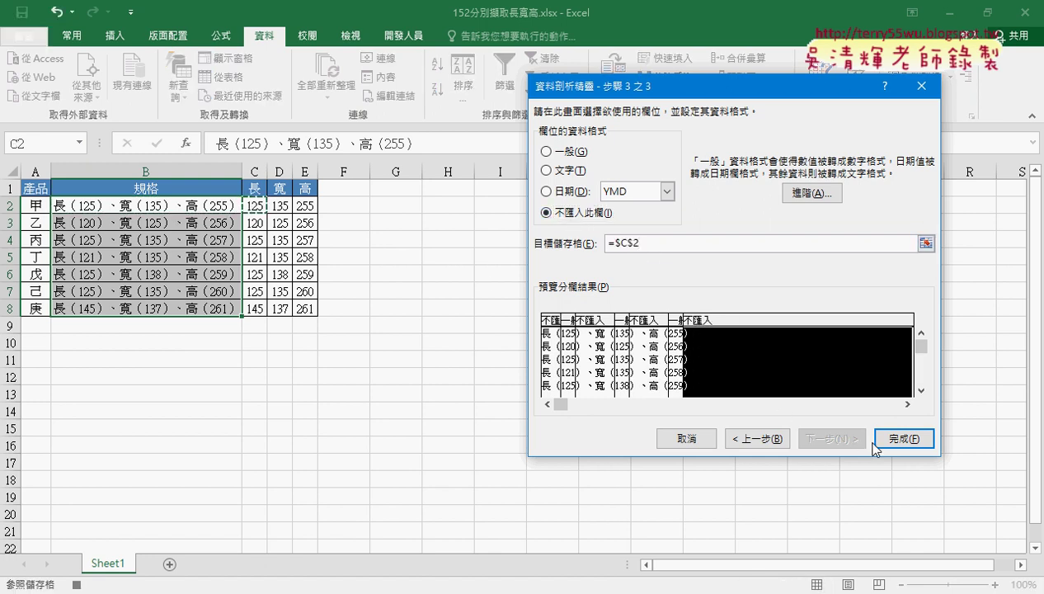
{"action": "left_click", "coordinate": [882, 438]}
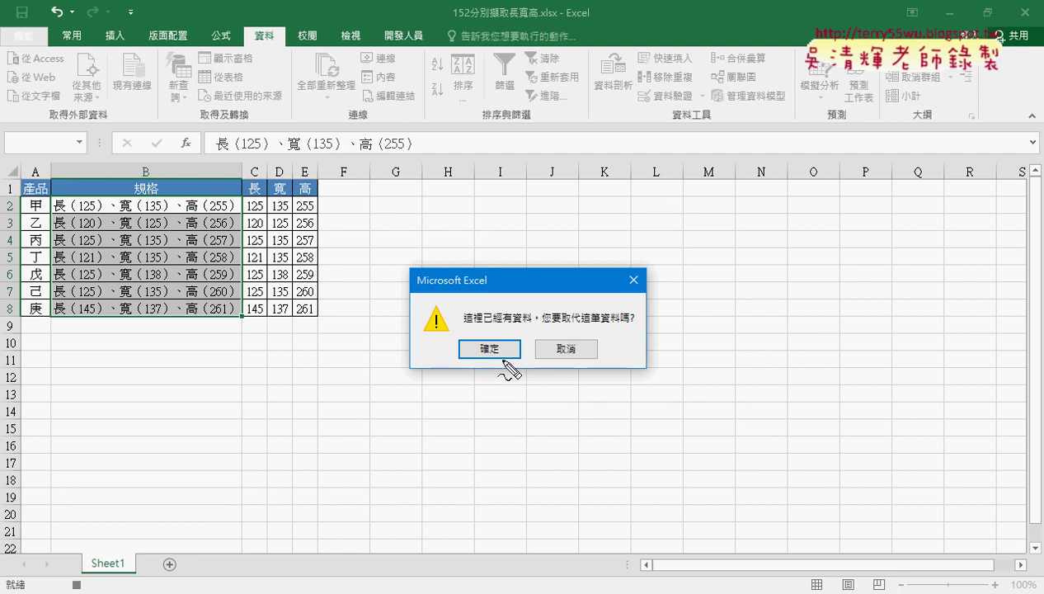
{"action": "mouse_move", "coordinate": [397, 258]}
{"action": "left_mouse_down"}
{"action": "mouse_move", "coordinate": [379, 388]}
{"action": "mouse_move", "coordinate": [359, 382]}
{"action": "left_mouse_up"}
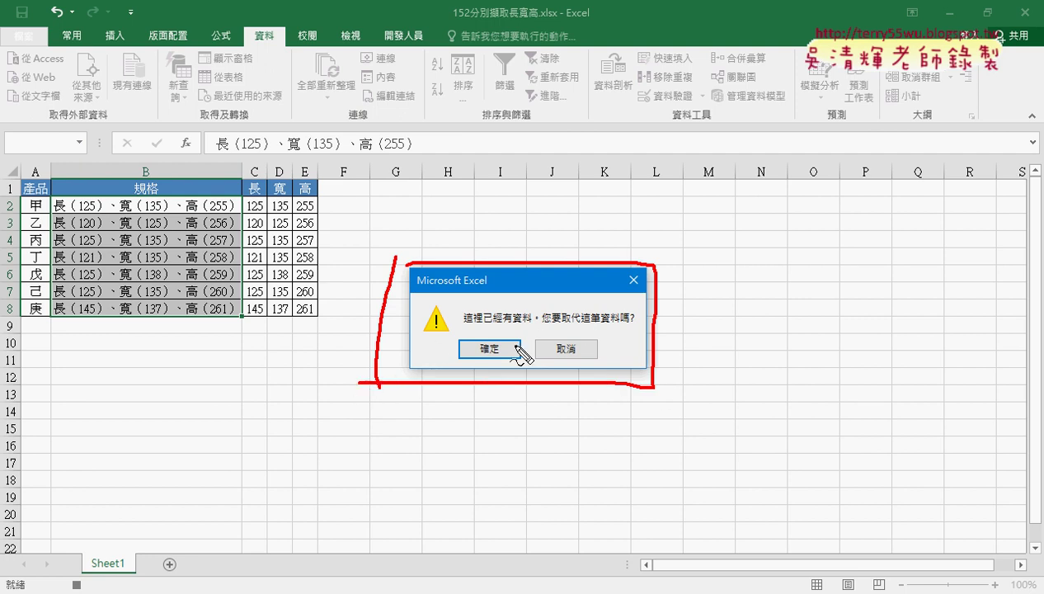
{"action": "key", "text": "Escape"}
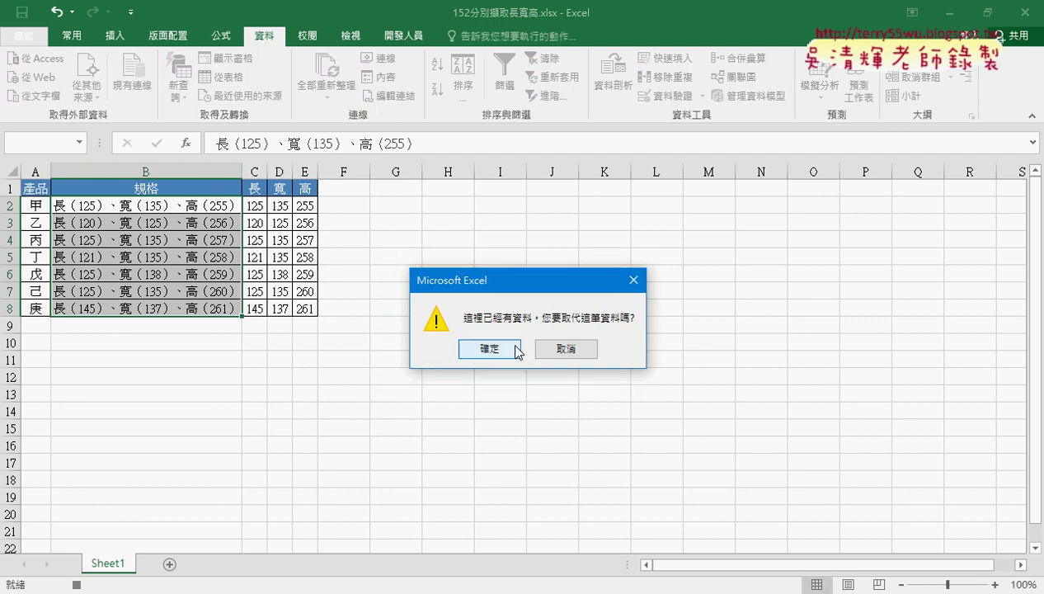
{"action": "left_click", "coordinate": [505, 354]}
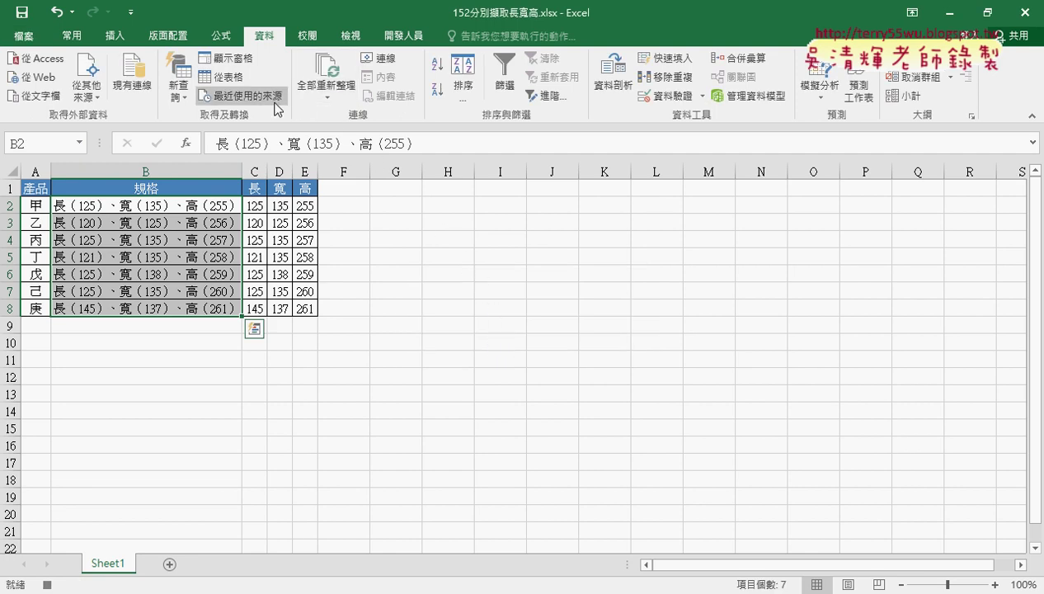
{"action": "left_click", "coordinate": [403, 36]}
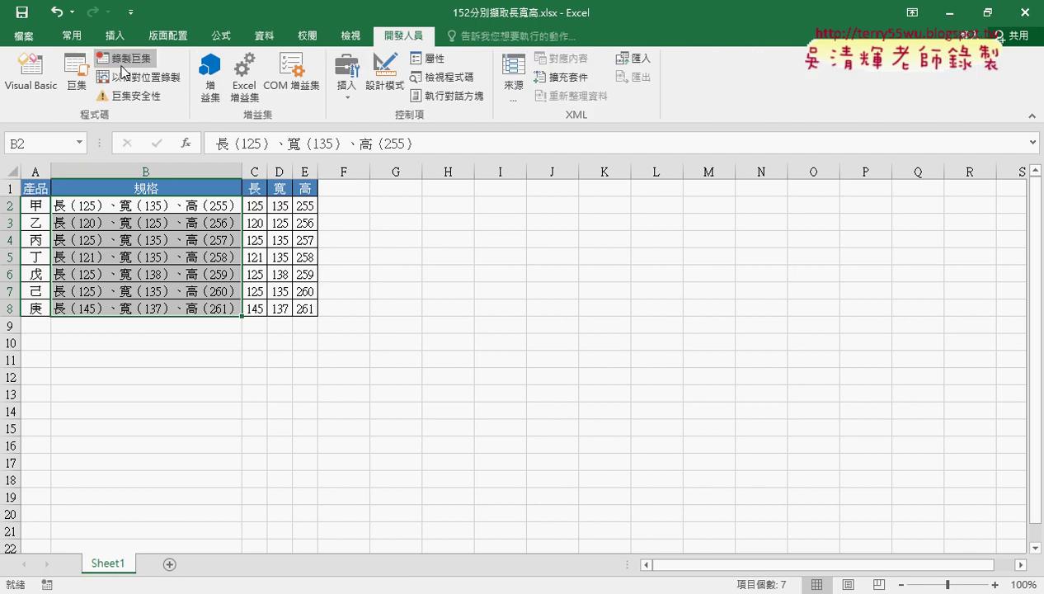
With an empty cell selected, start recording a new macro named 清除
{"action": "left_click", "coordinate": [488, 239]}
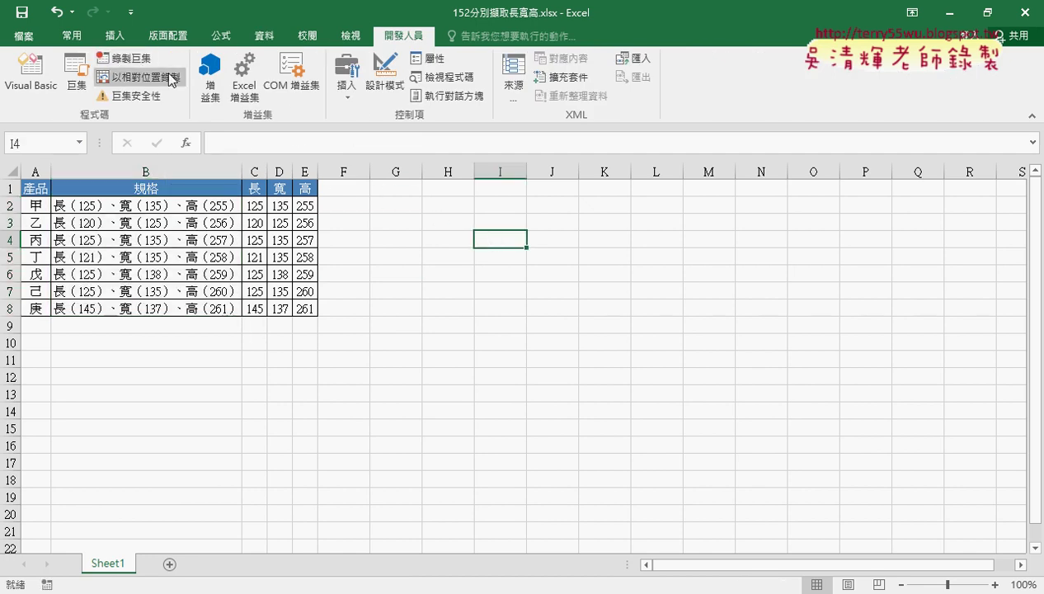
{"action": "left_click", "coordinate": [122, 58]}
{"action": "type", "text": "ㄑ清"}
{"action": "type", "text": "除"}
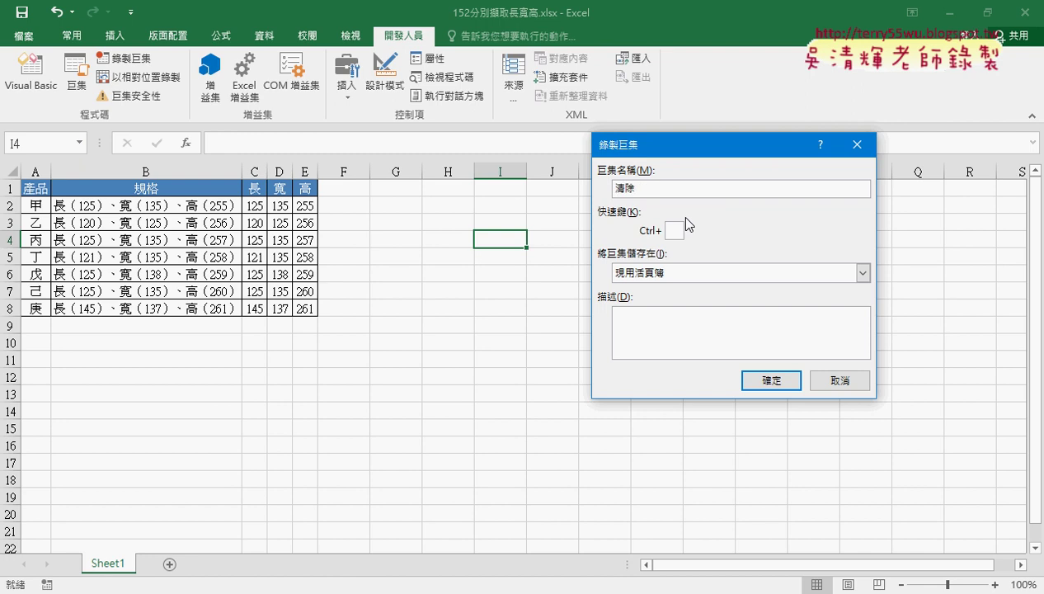
{"action": "key", "text": "Return"}
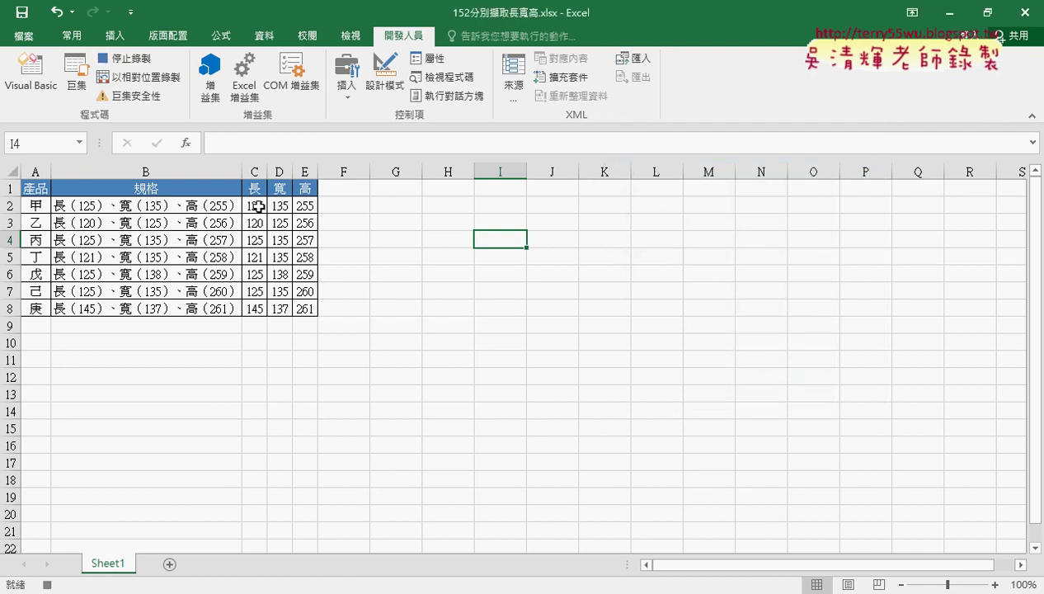
Clear the length, width and height values in C2:E8 and stop recording
{"action": "left_click", "coordinate": [259, 206]}
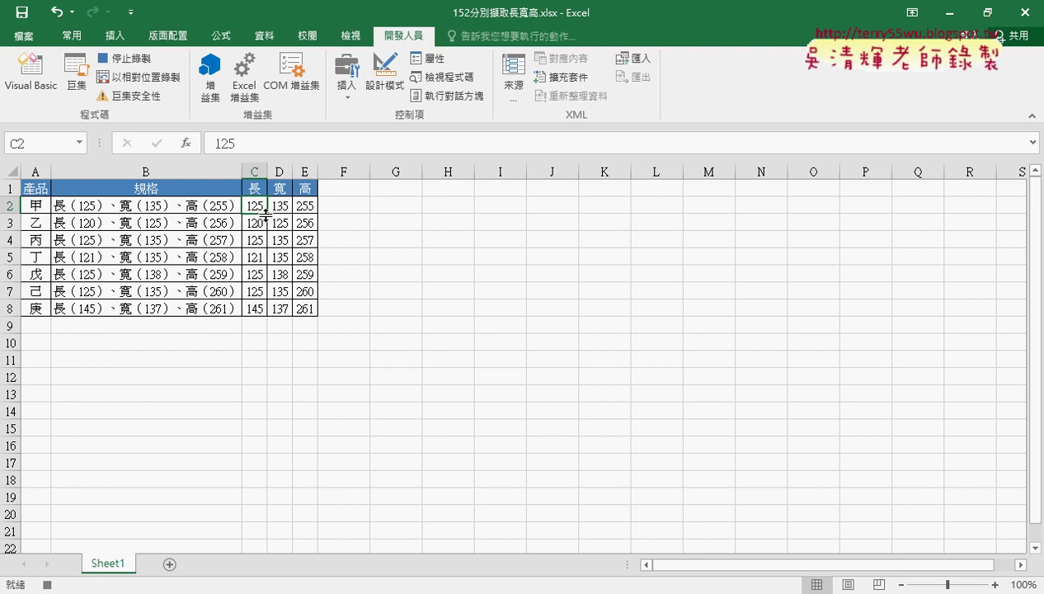
{"action": "key", "text": "ctrl+shift+Right"}
{"action": "key", "text": "ctrl+shift+Down"}
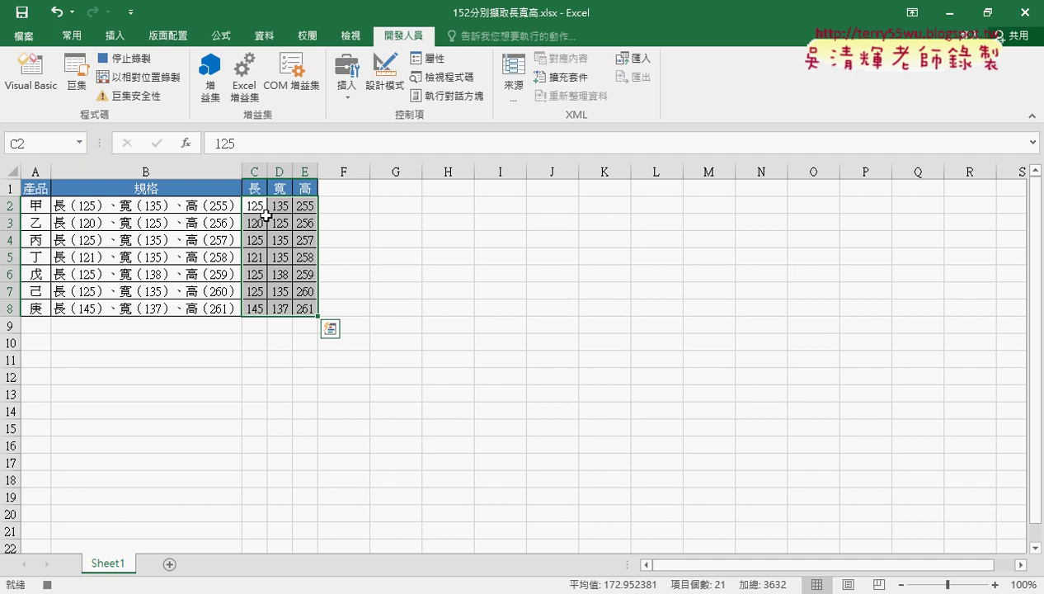
{"action": "key", "text": "Delete"}
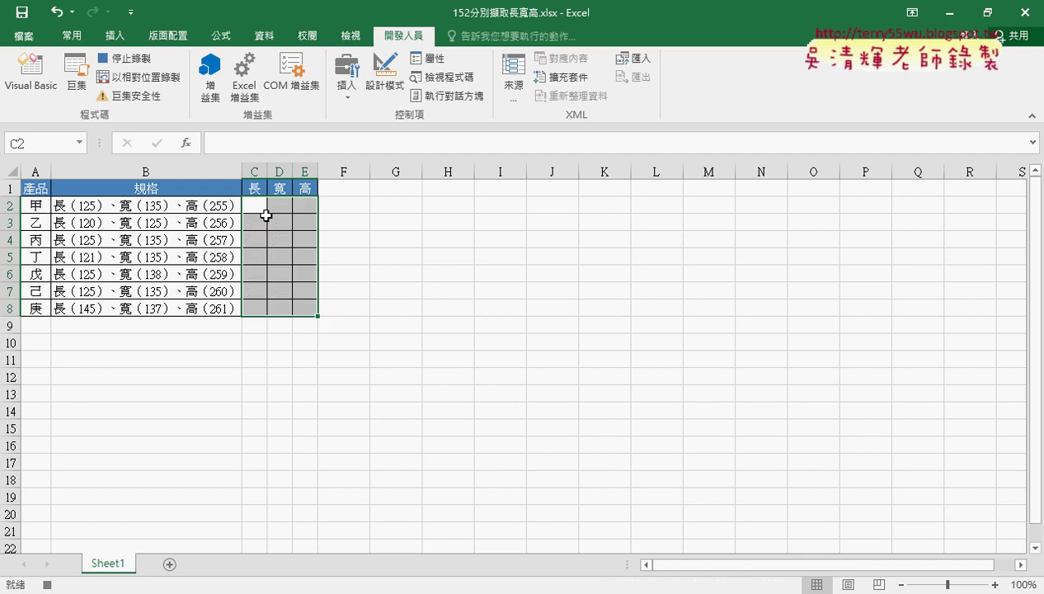
{"action": "left_click", "coordinate": [115, 58]}
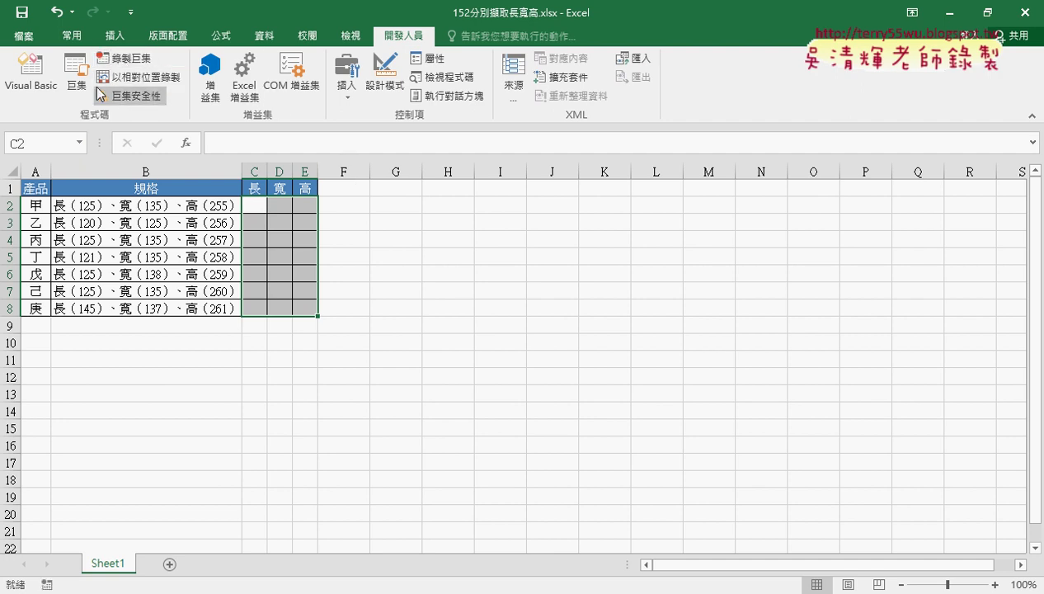
Run the 資料剖析 macro and confirm replacing the existing data
{"action": "left_click", "coordinate": [76, 75]}
{"action": "left_click", "coordinate": [670, 181]}
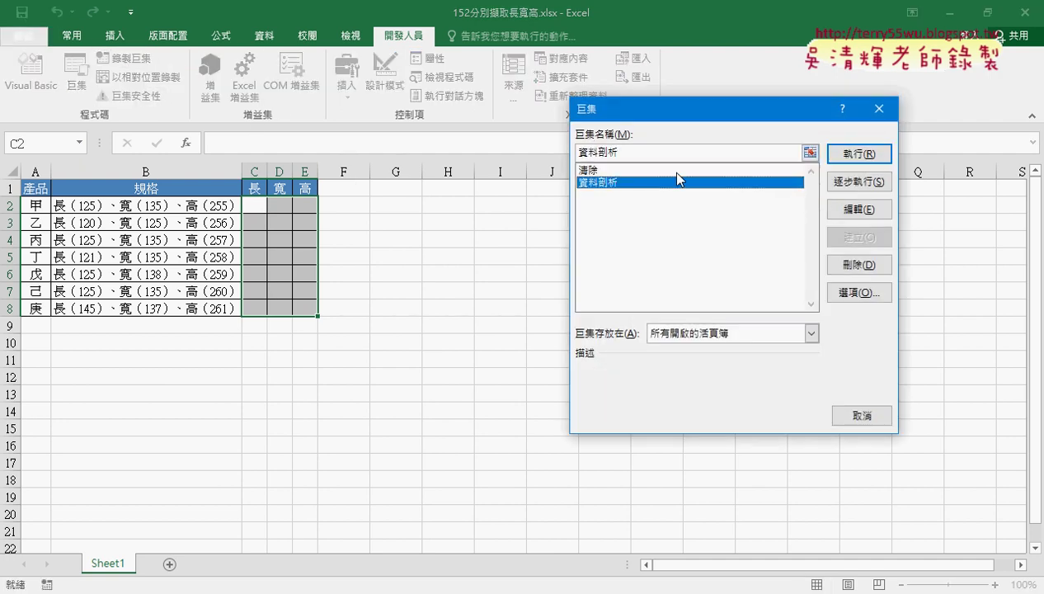
{"action": "left_click", "coordinate": [854, 154]}
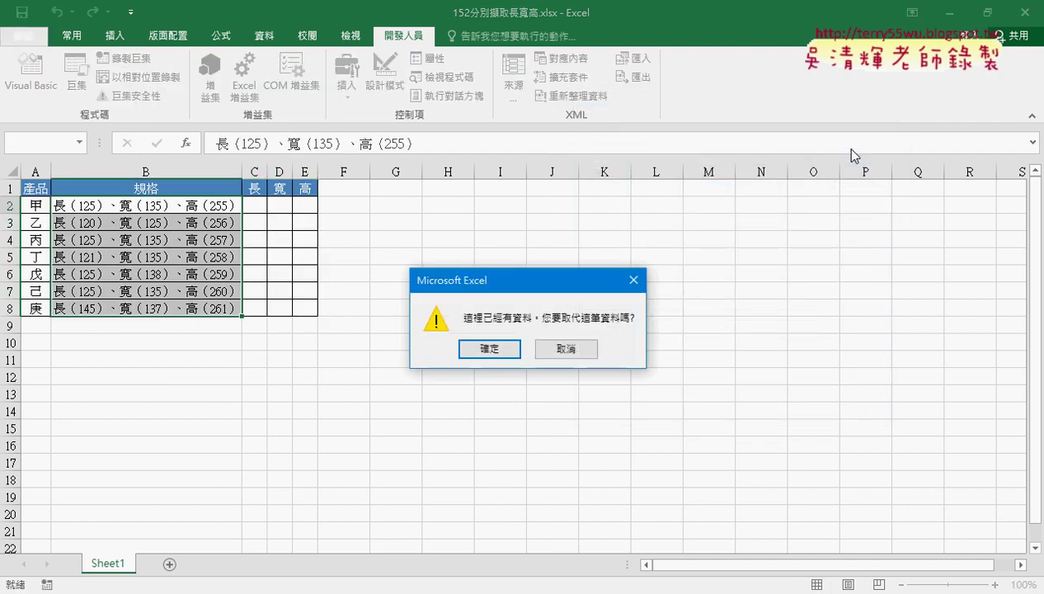
{"action": "left_click", "coordinate": [499, 351]}
Run the 清除 macro to empty C2:E8, then run 資料剖析 again
{"action": "left_click", "coordinate": [76, 75]}
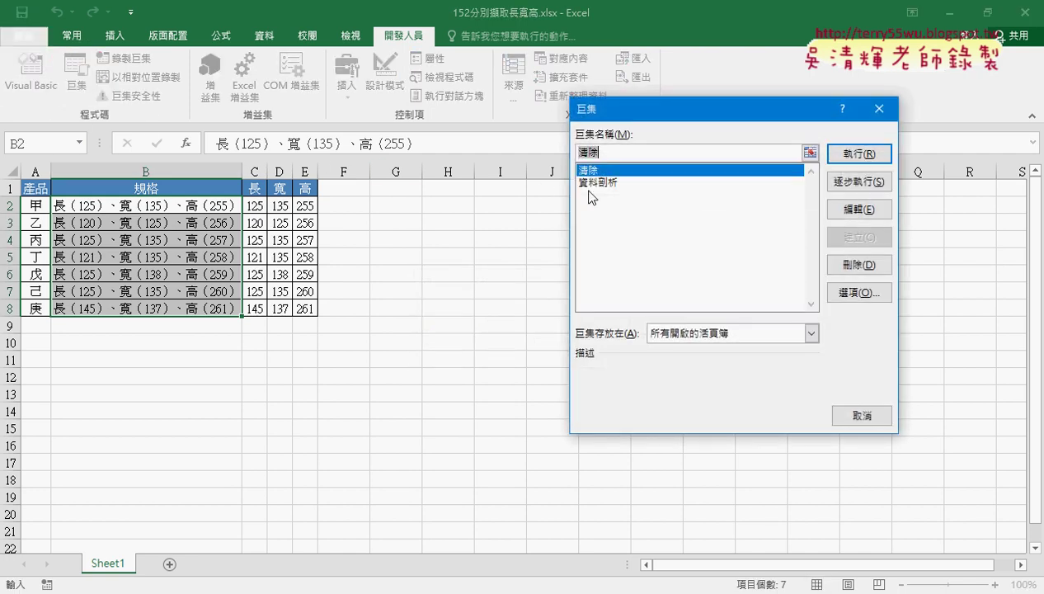
{"action": "left_click", "coordinate": [853, 154]}
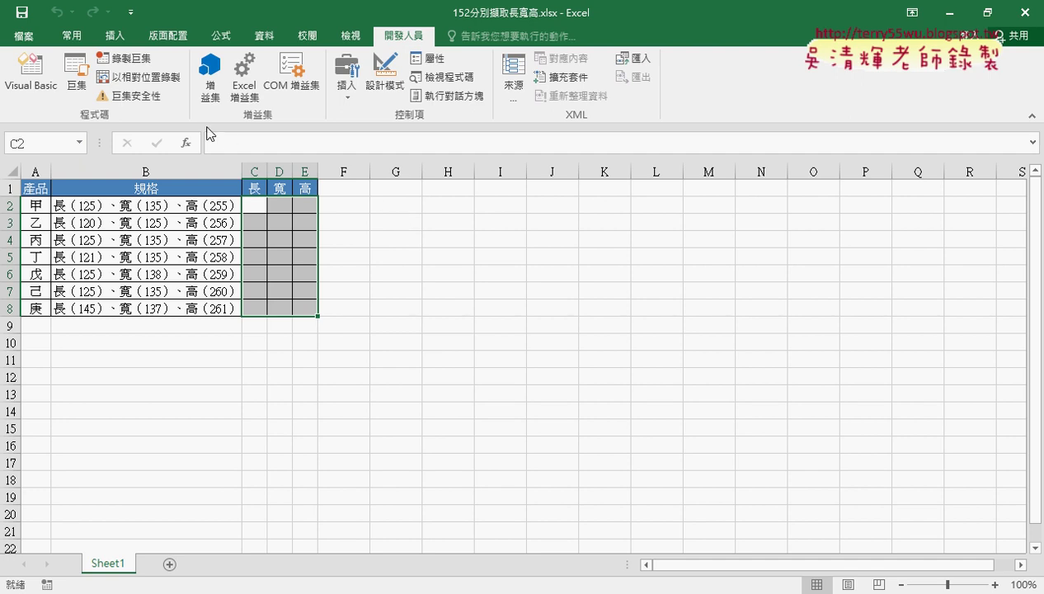
{"action": "left_click", "coordinate": [87, 84]}
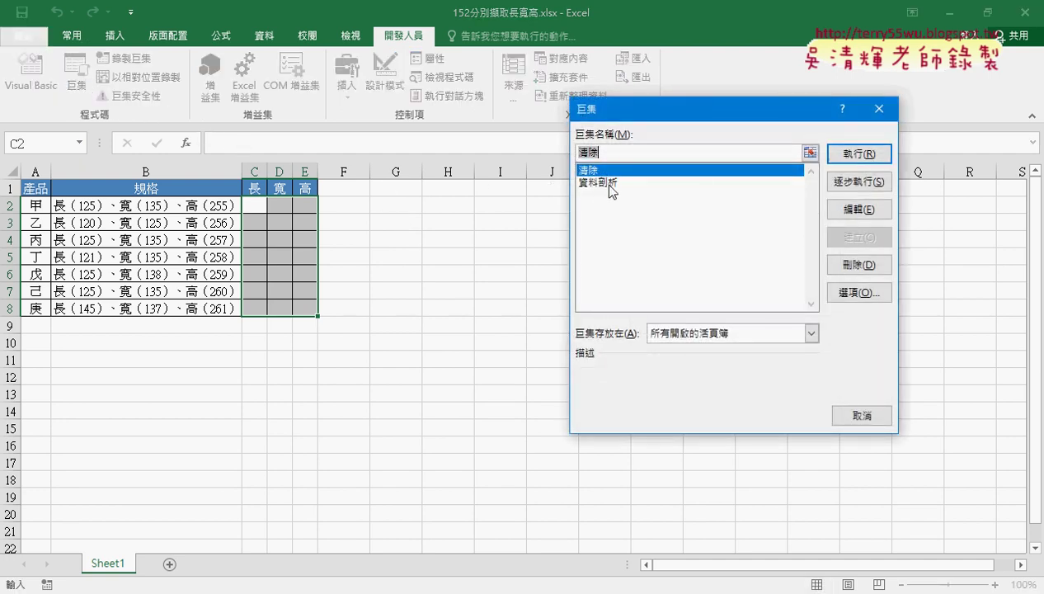
{"action": "left_click", "coordinate": [602, 183]}
{"action": "left_click", "coordinate": [870, 154]}
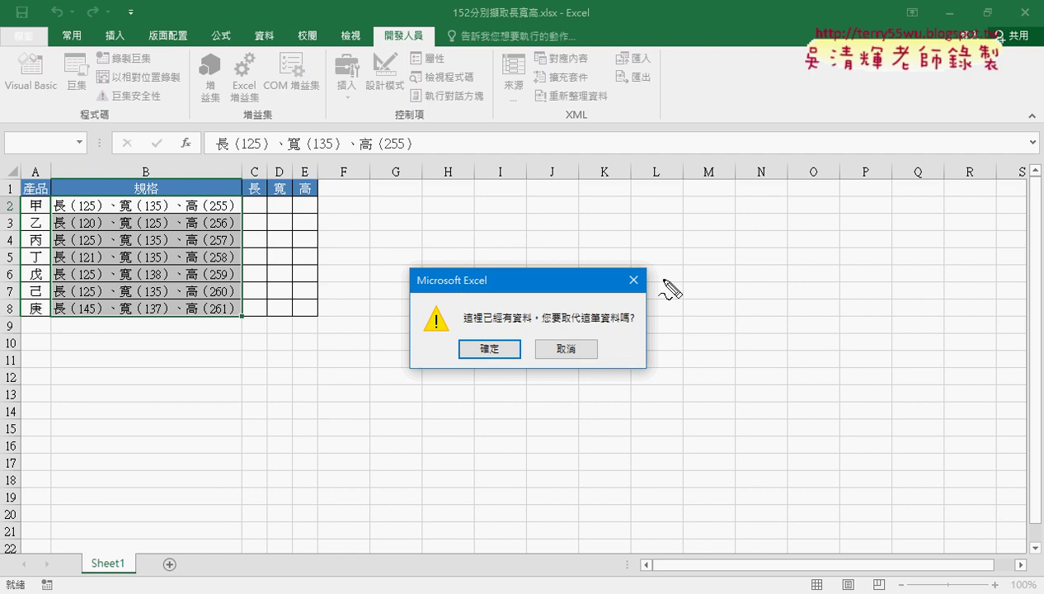
Accept the replace prompt so 資料剖析 refills C2:E8 with values such as 125, 135, 255
{"action": "left_click_drag", "start_coordinate": [392, 260], "coordinate": [397, 386]}
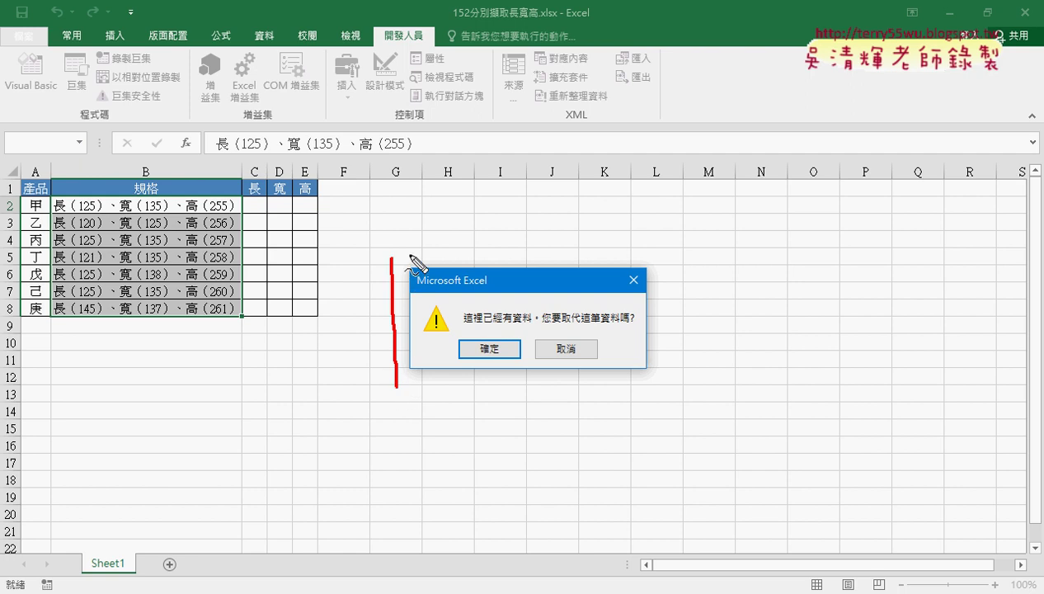
{"action": "left_click_drag", "start_coordinate": [410, 256], "coordinate": [428, 394]}
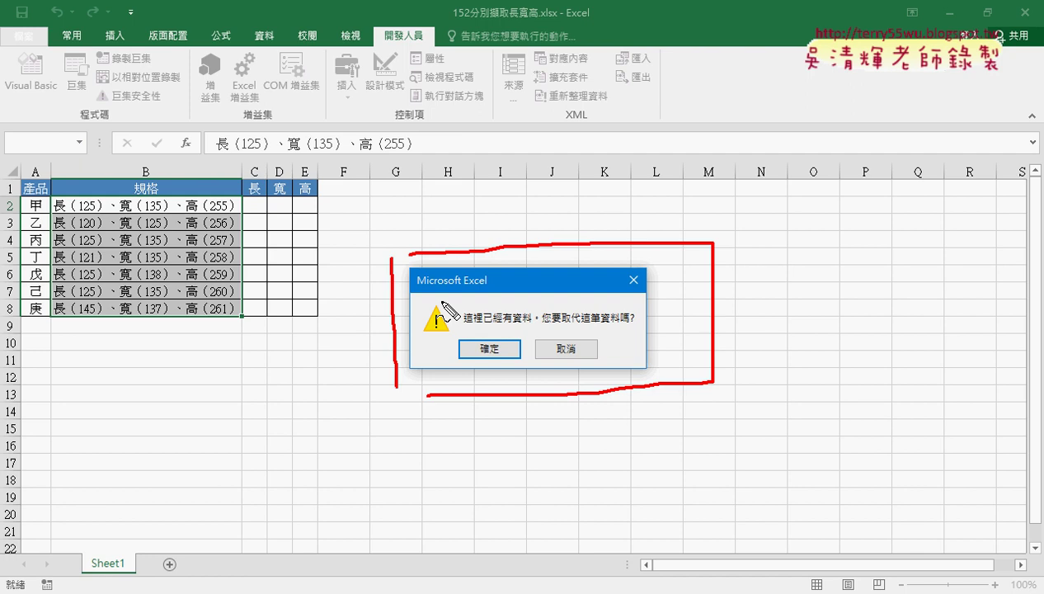
{"action": "key", "text": "Escape"}
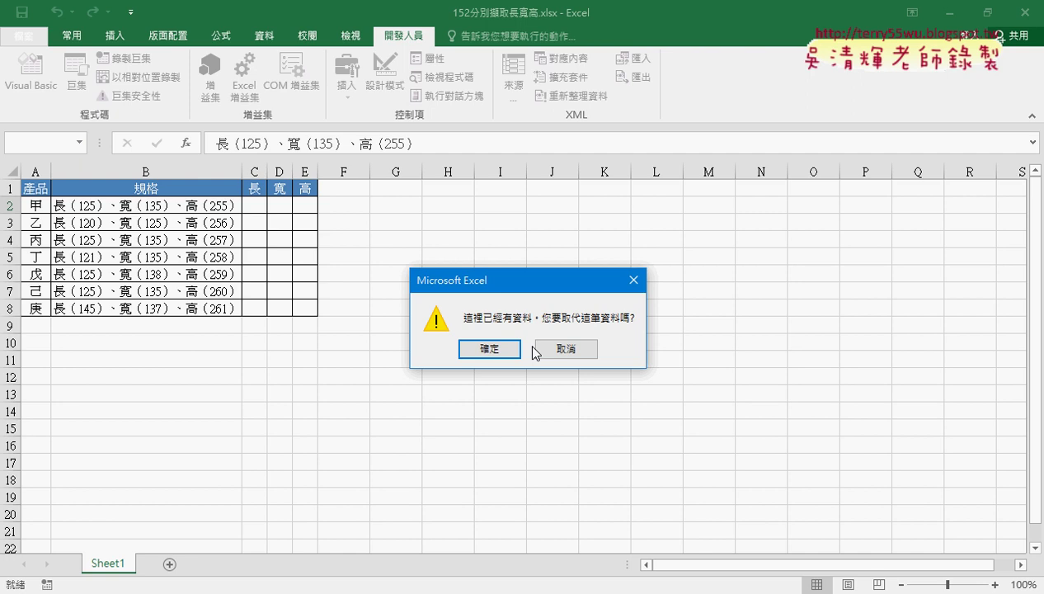
{"action": "left_click", "coordinate": [508, 346]}
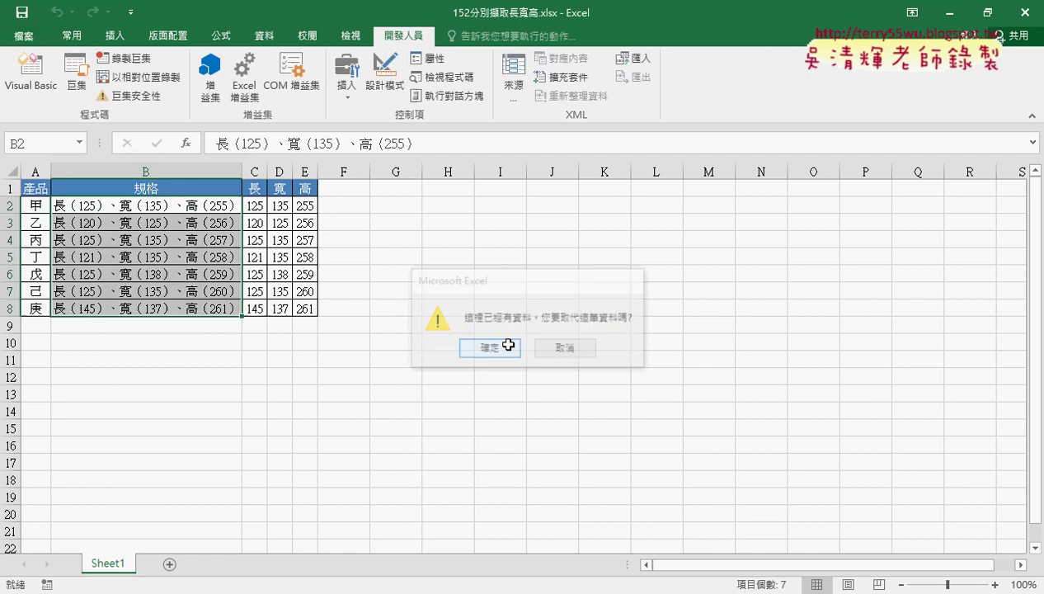